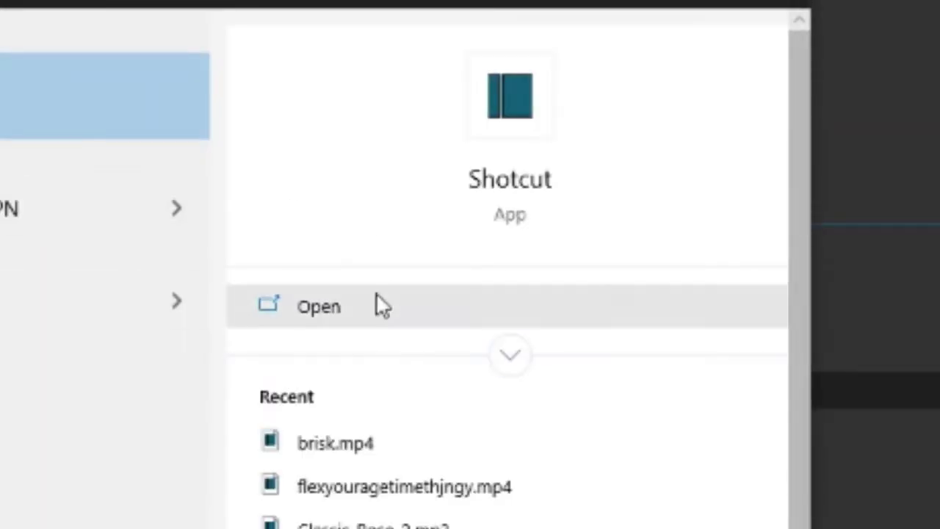
Launch Shotcut, open brisk.mp4 from the Desktop and pause its playback.
click(422, 172)
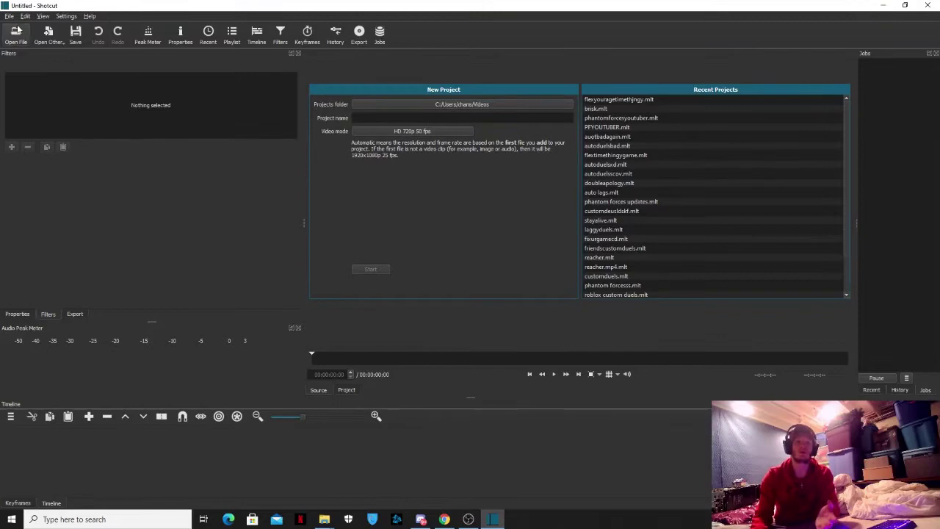
click(15, 34)
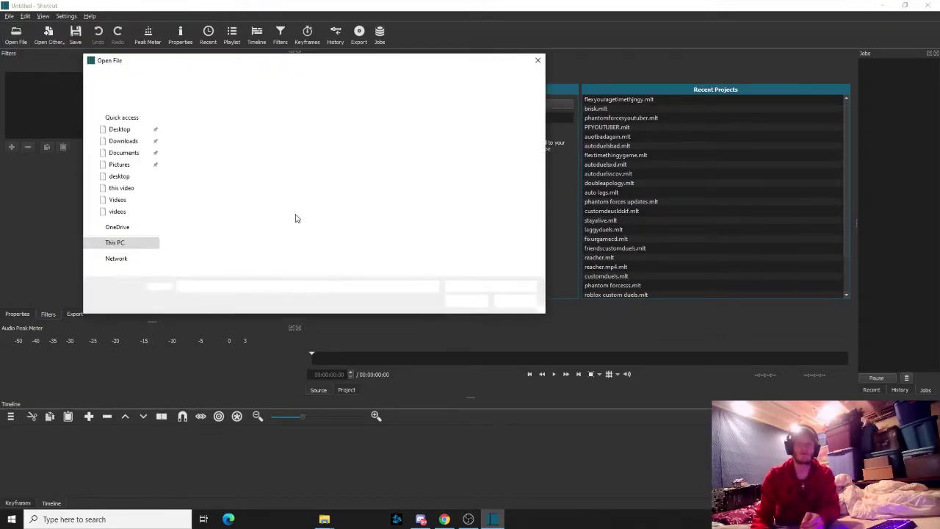
double_click(229, 167)
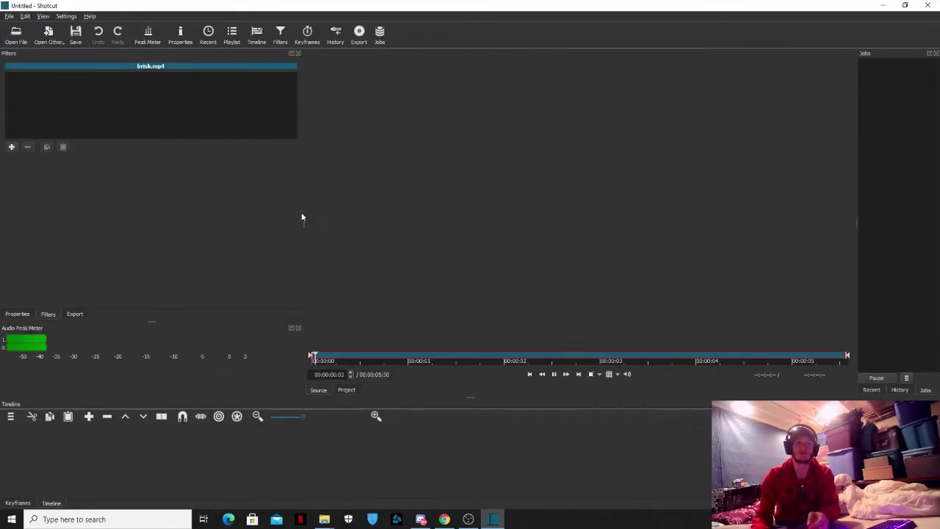
key(space)
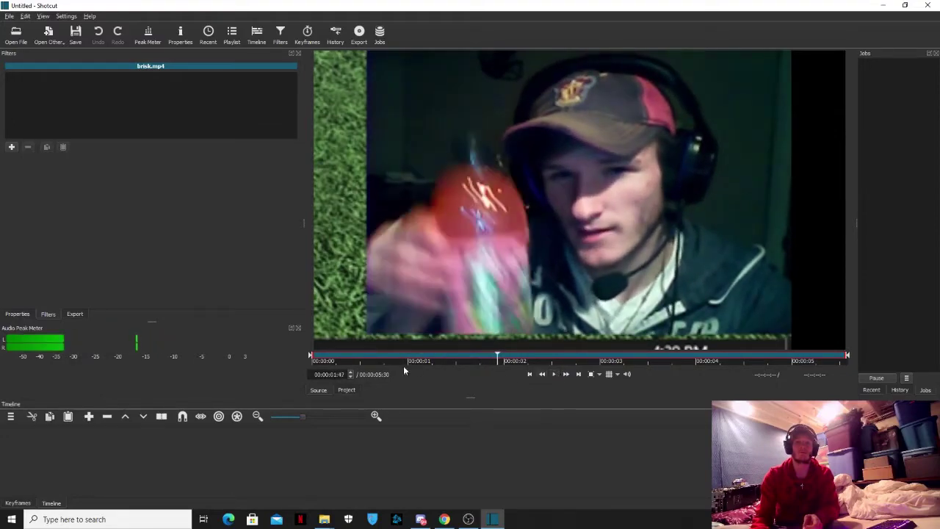
Add a video track and an audio track, and place brisk.mp4 at the start of track V1.
click(10, 416)
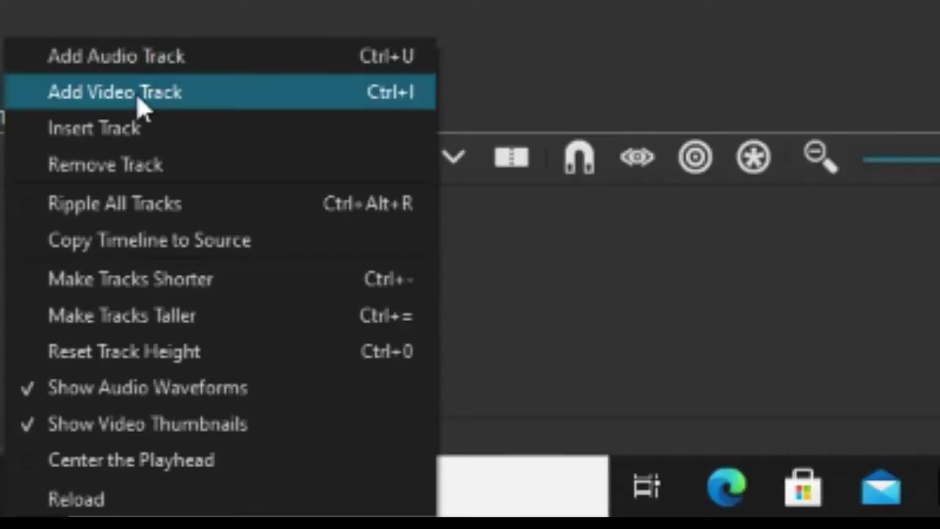
click(144, 107)
click(27, 158)
click(145, 66)
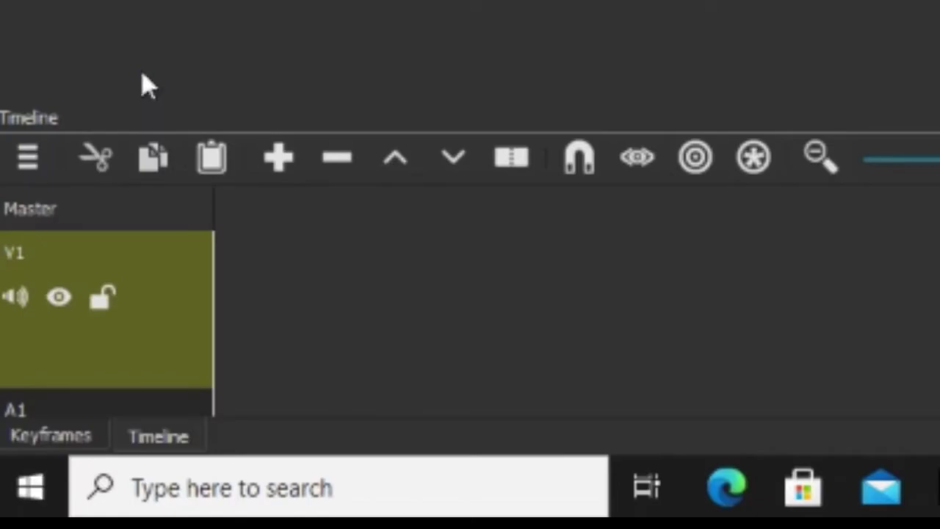
drag(558, 199, 110, 463)
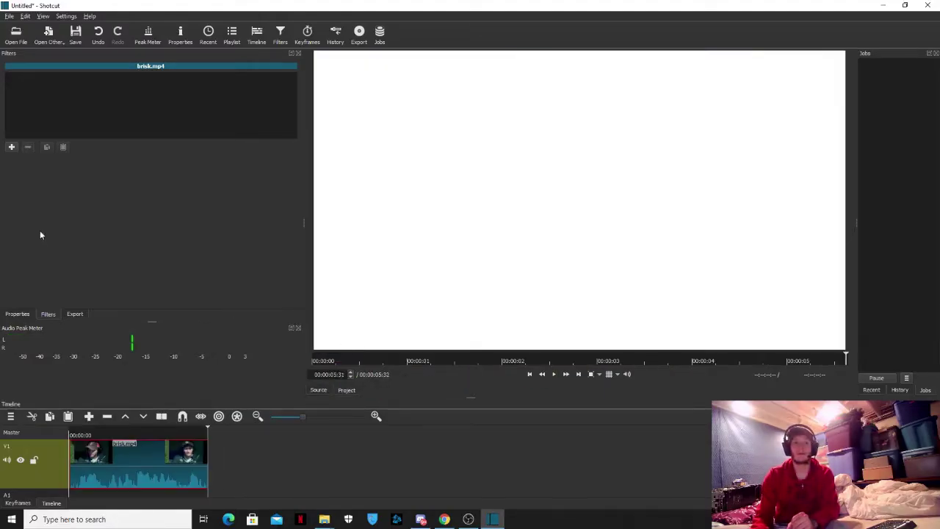
Browse the favorite and video filters available for the brisk.mp4 clip.
click(163, 434)
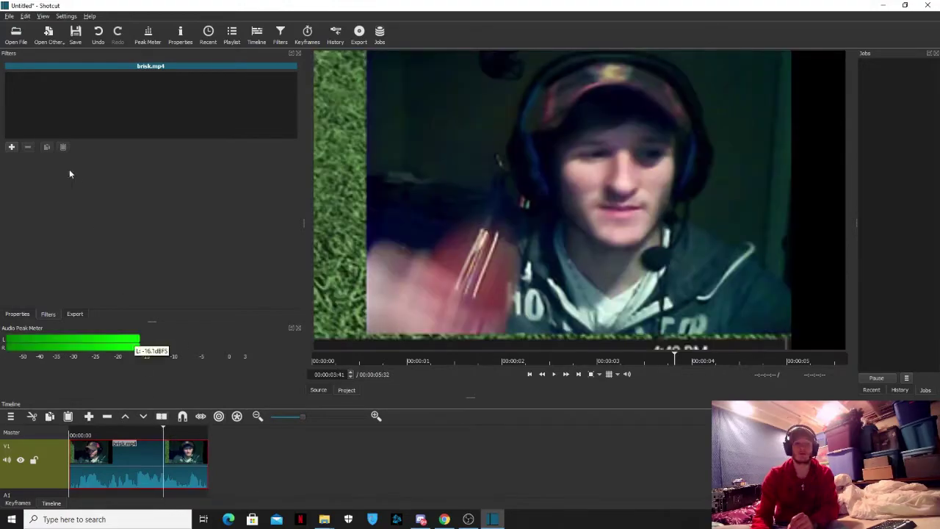
click(11, 146)
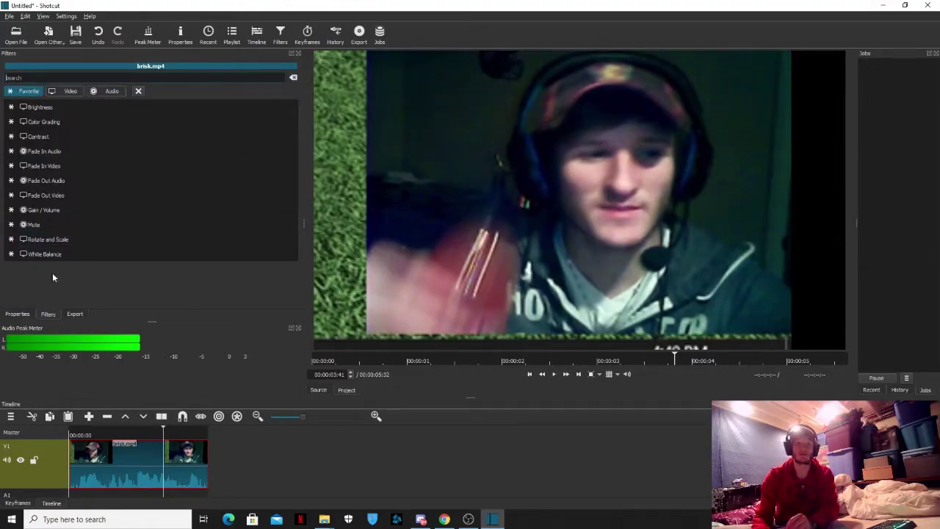
click(72, 314)
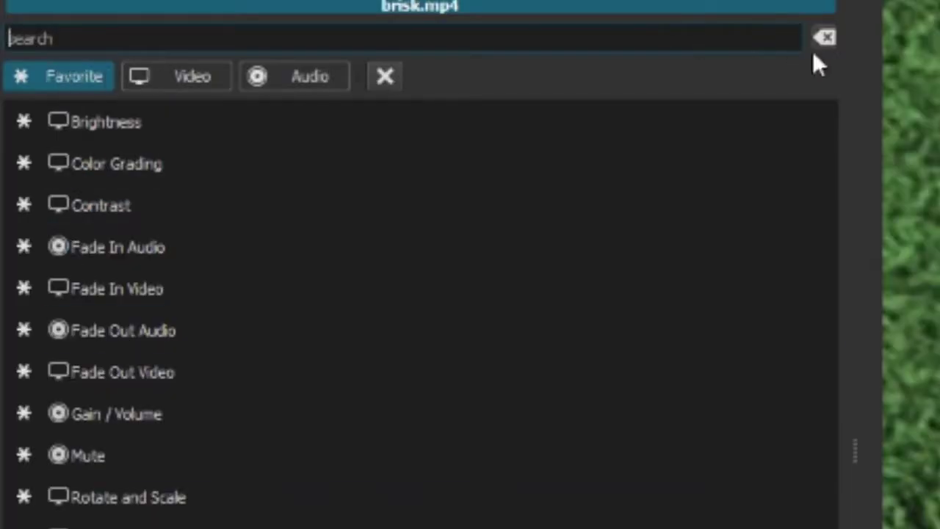
click(385, 76)
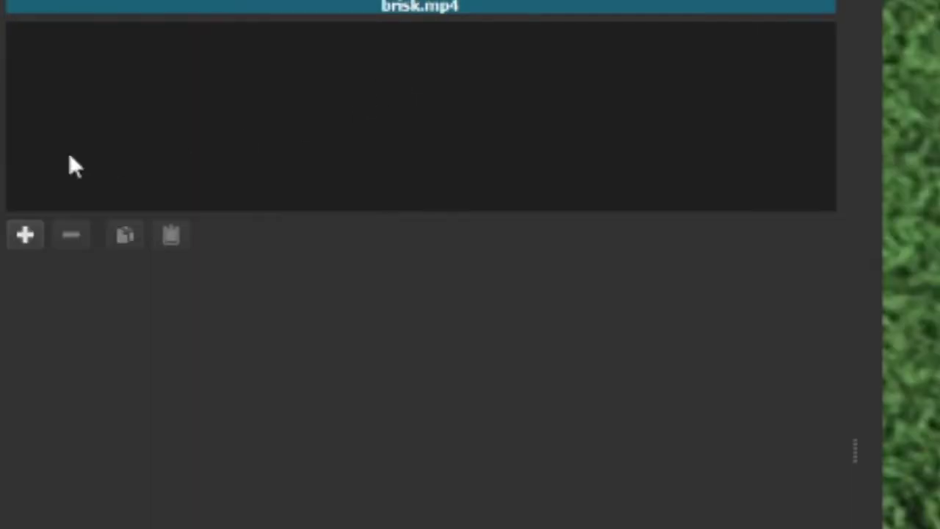
click(36, 235)
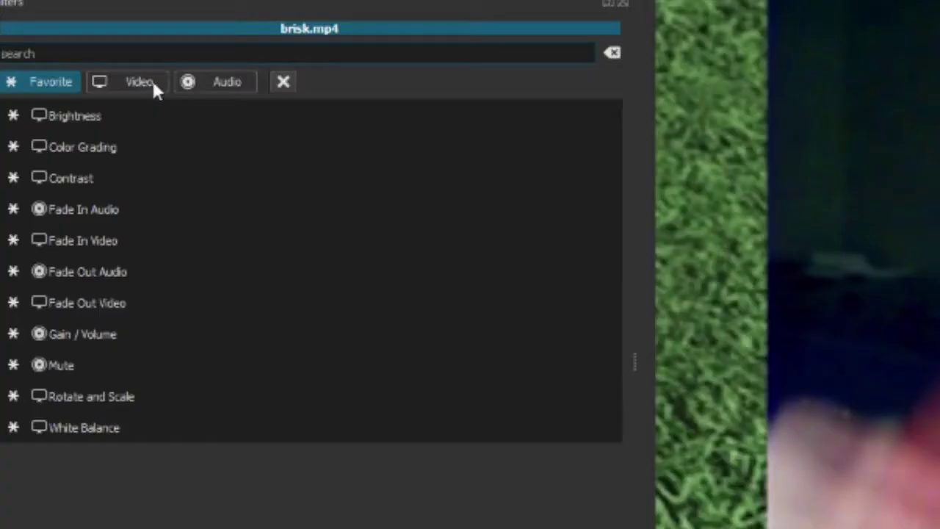
click(153, 84)
click(179, 81)
click(136, 79)
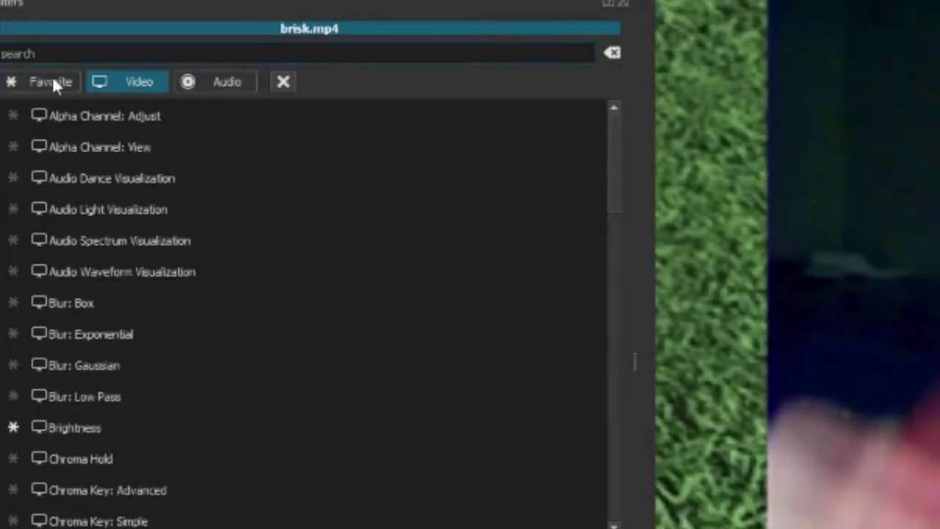
click(52, 78)
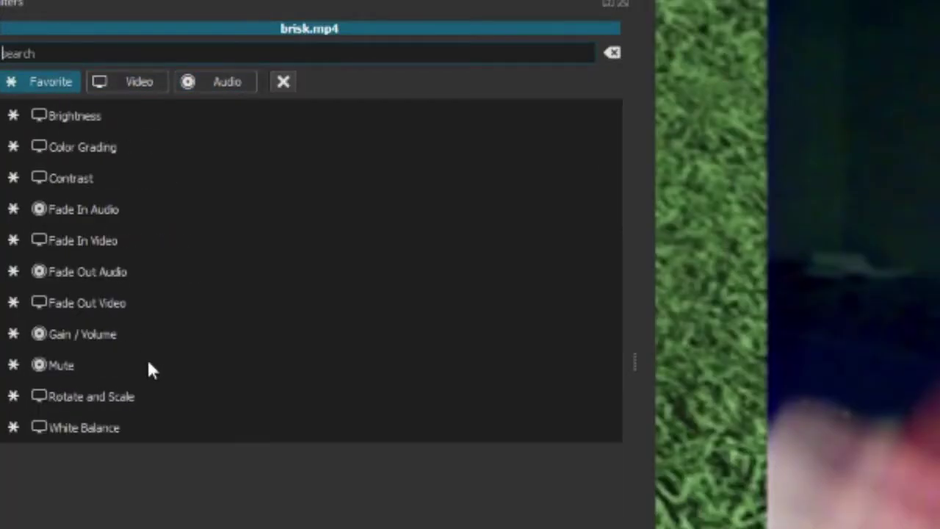
click(139, 82)
scroll(154, 294, down, 4)
scroll(153, 357, up, 2)
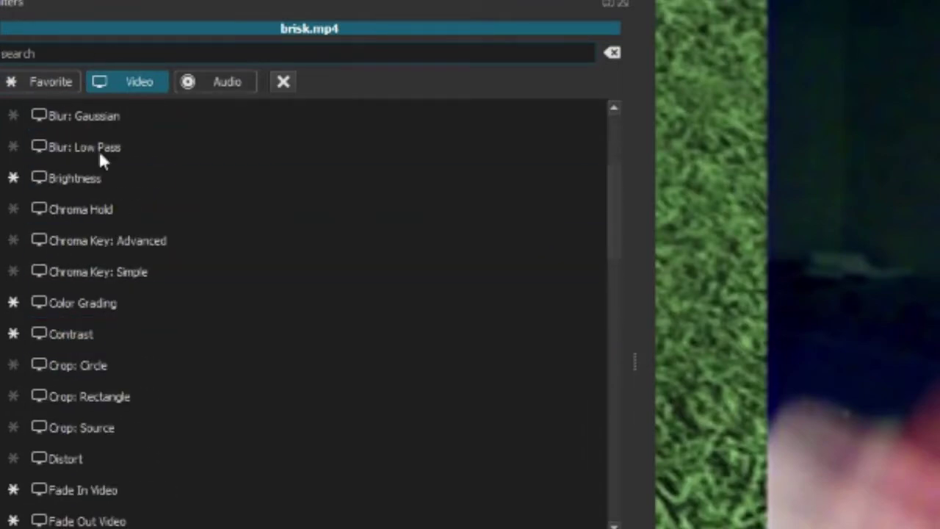
Add the Rotate and Scale filter to the brisk.mp4 clip and set its scale to about 132.7 %.
click(50, 82)
click(161, 402)
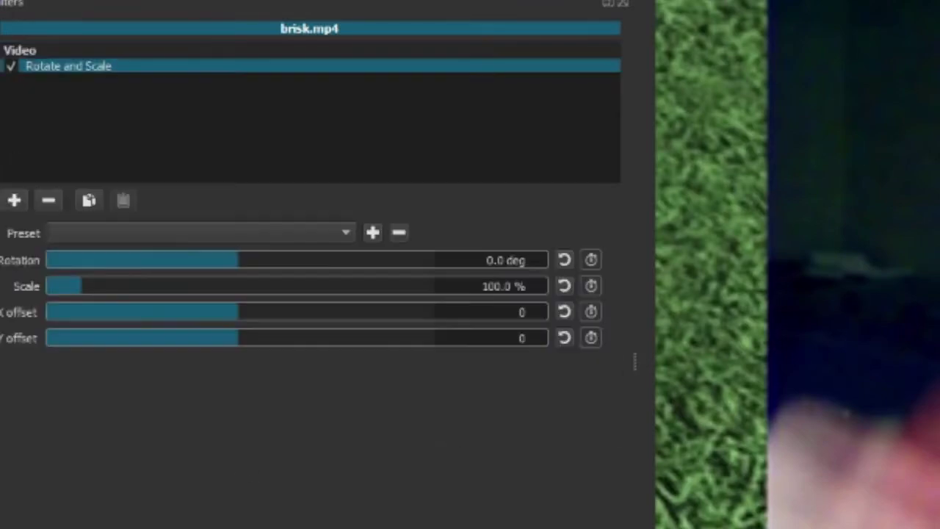
drag(224, 289, 294, 312)
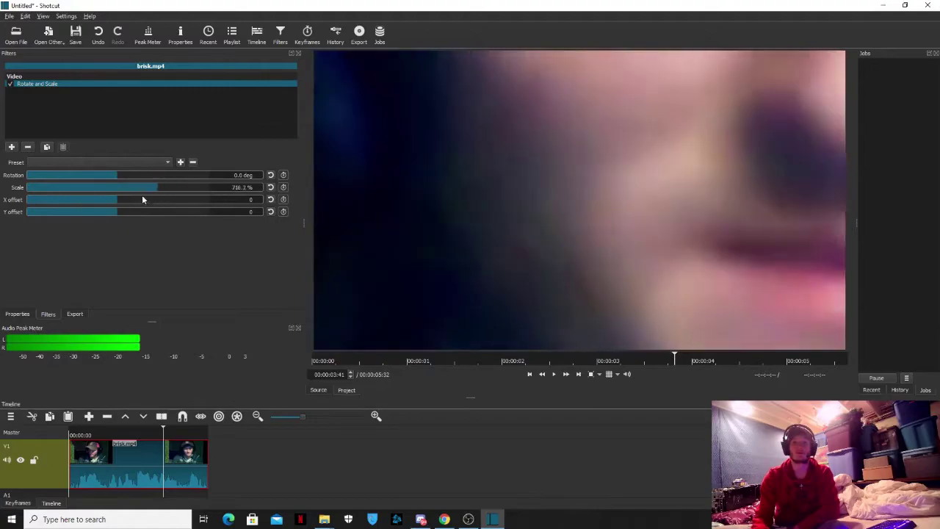
drag(142, 198, 52, 191)
Open the music file Classic_Rose_2.mp3 from the Desktop and pause its playback.
click(15, 34)
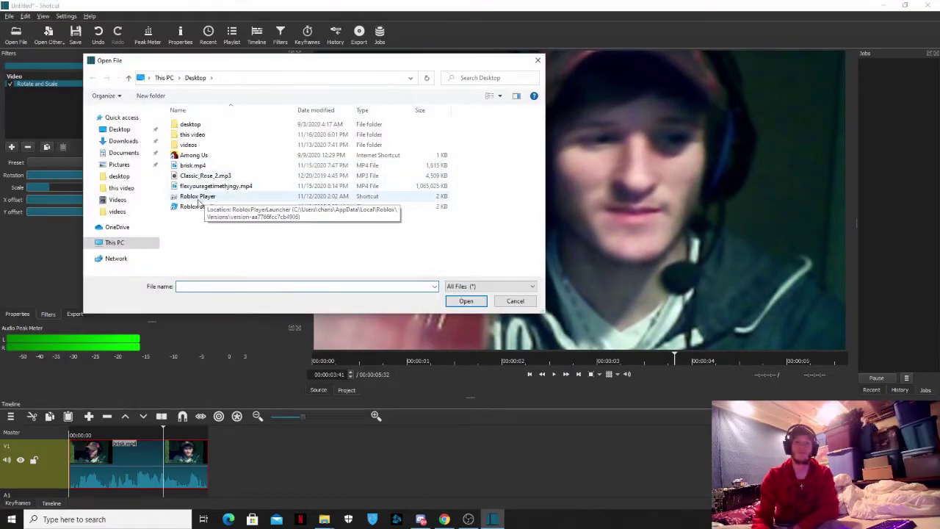
double_click(205, 177)
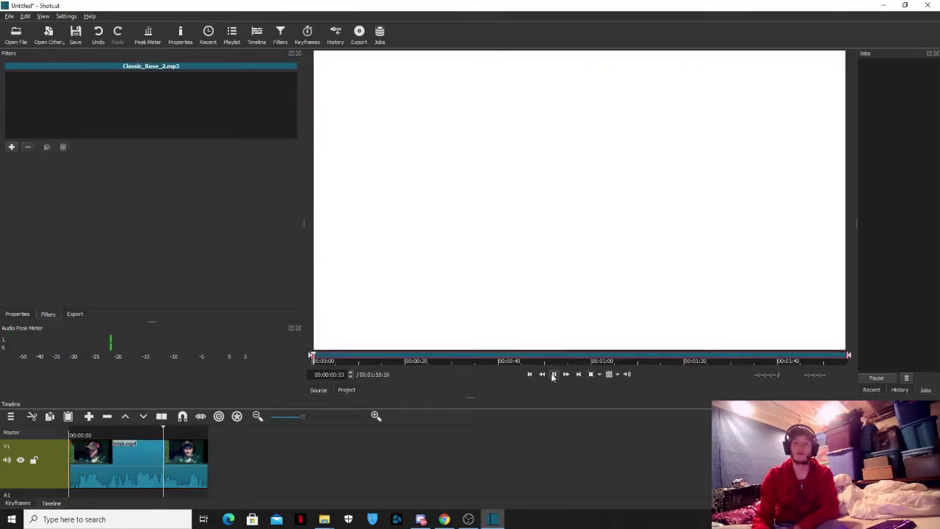
click(553, 374)
Place Classic_Rose_2.mp3 at the start of audio track A1 and trim its end to match the video clip.
scroll(294, 470, down, 1)
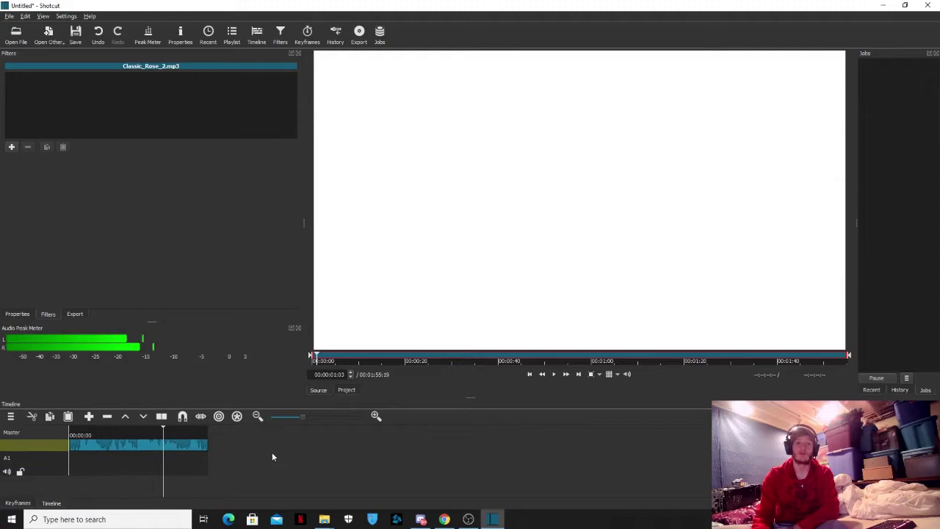
drag(370, 315, 167, 458)
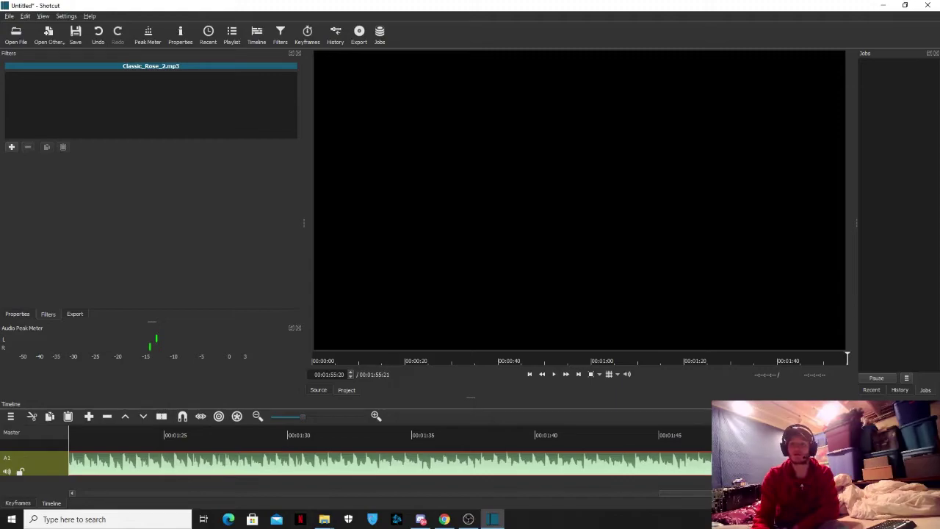
drag(709, 463, 207, 464)
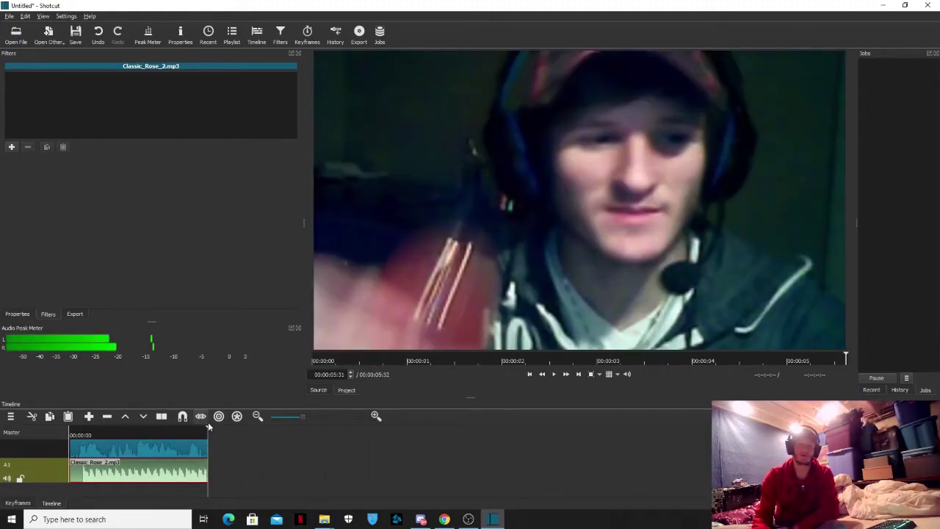
Add a Gain / Volume filter to the music clip, lower its level to about -39.1 dB and play back the mix.
click(70, 435)
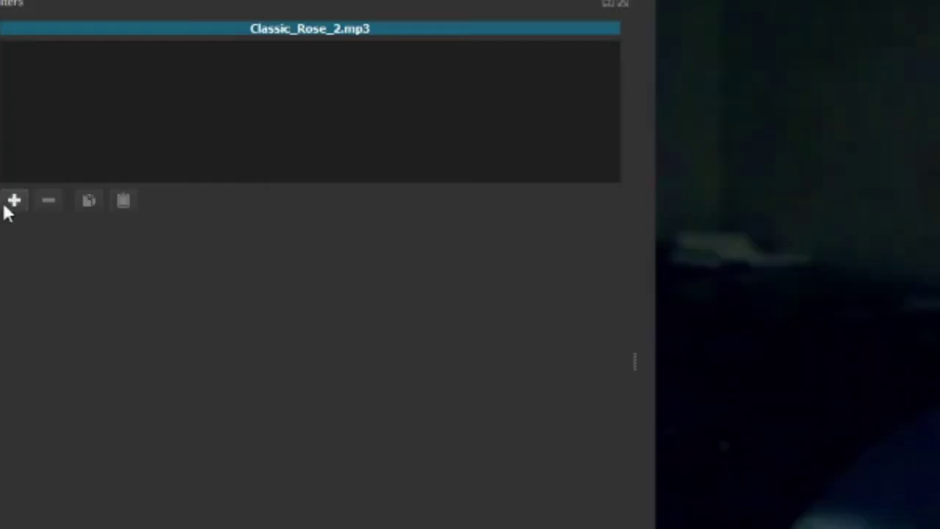
click(11, 146)
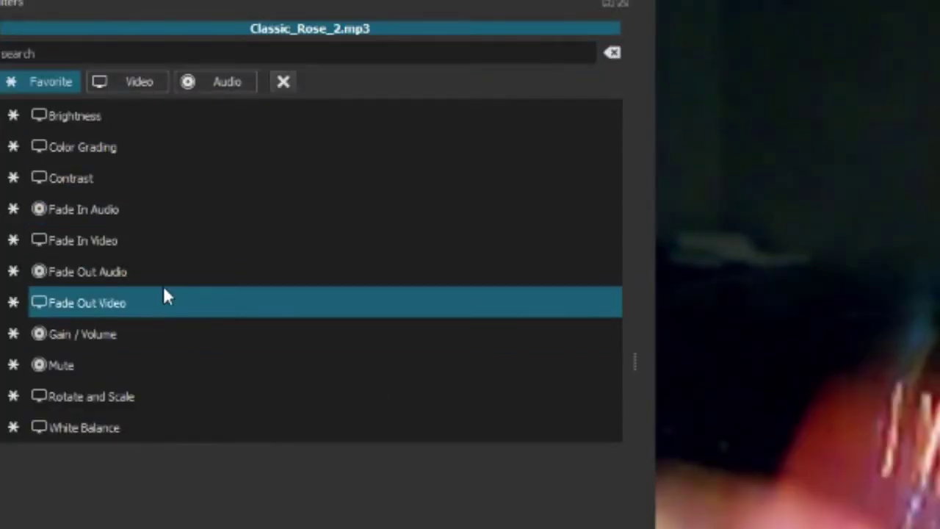
click(154, 335)
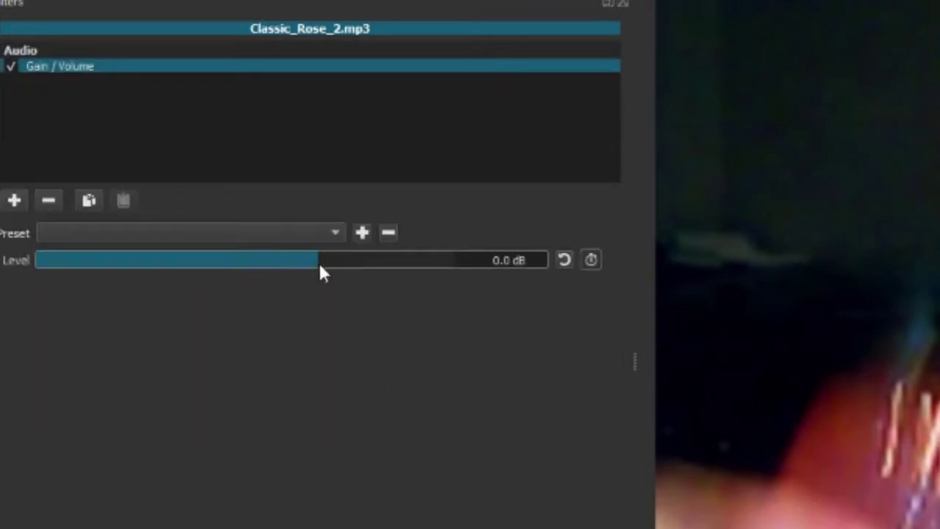
drag(319, 265, 246, 260)
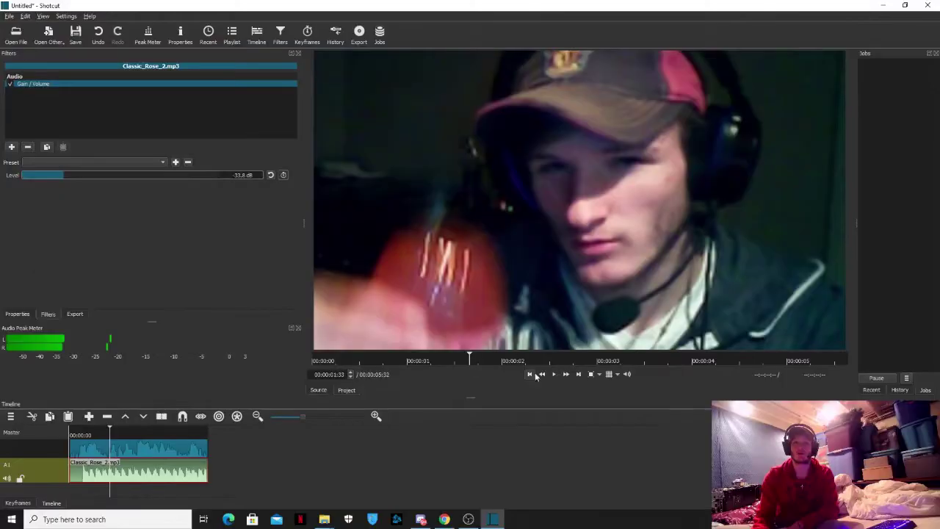
drag(139, 258, 104, 260)
drag(54, 174, 49, 176)
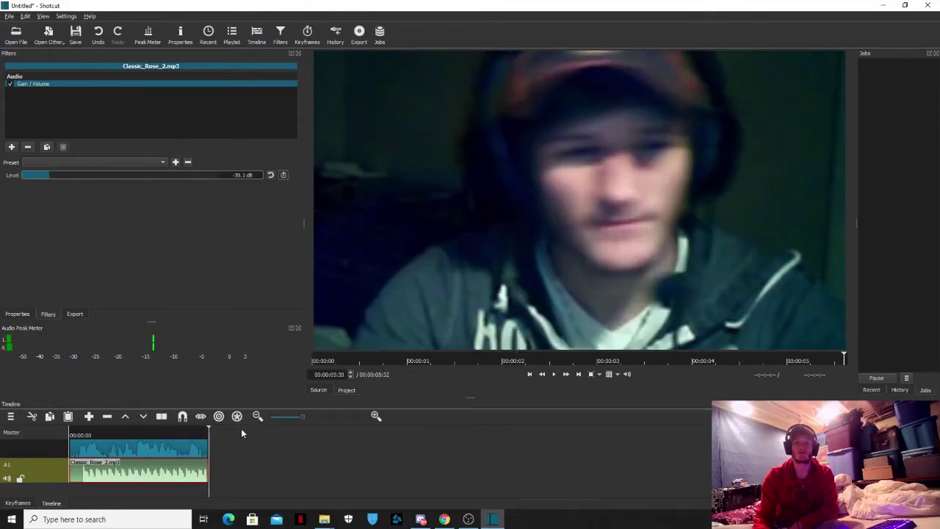
drag(209, 426, 70, 432)
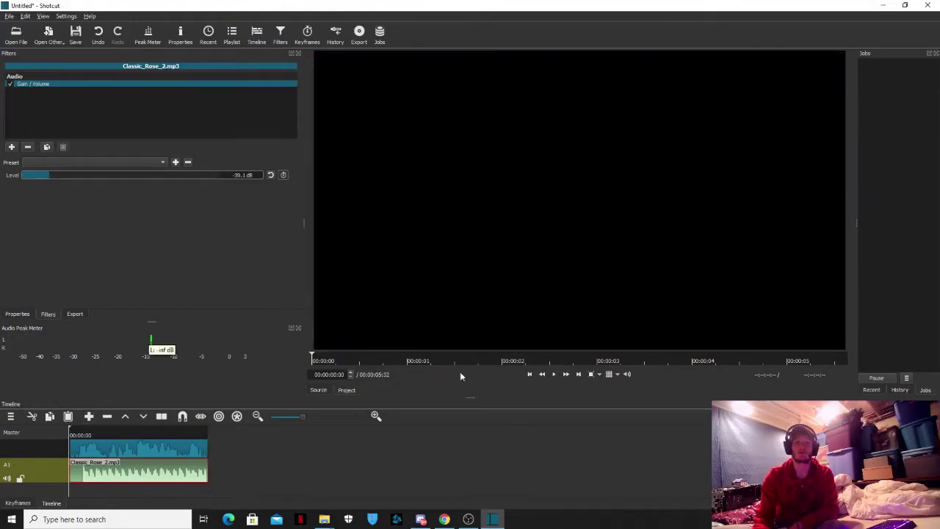
click(554, 374)
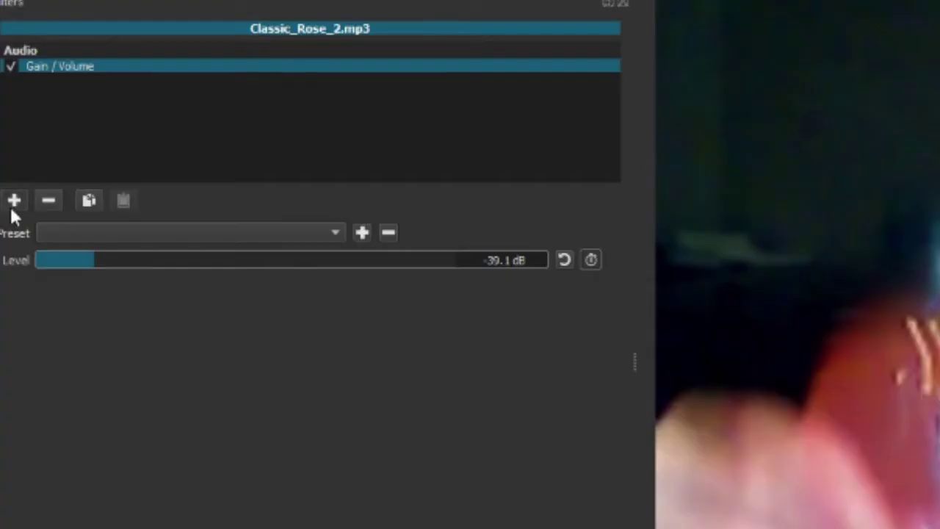
Add a Text: Simple filter to the music clip with the text "ghfufdhgg" in a box about 931 x 383, and select the brisk.mp4 clip.
click(11, 147)
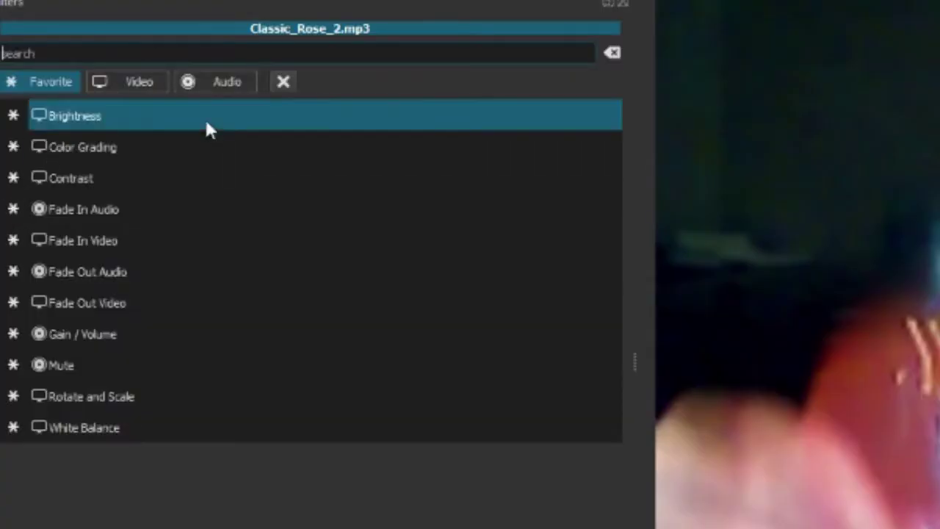
click(139, 81)
scroll(179, 276, down, 11)
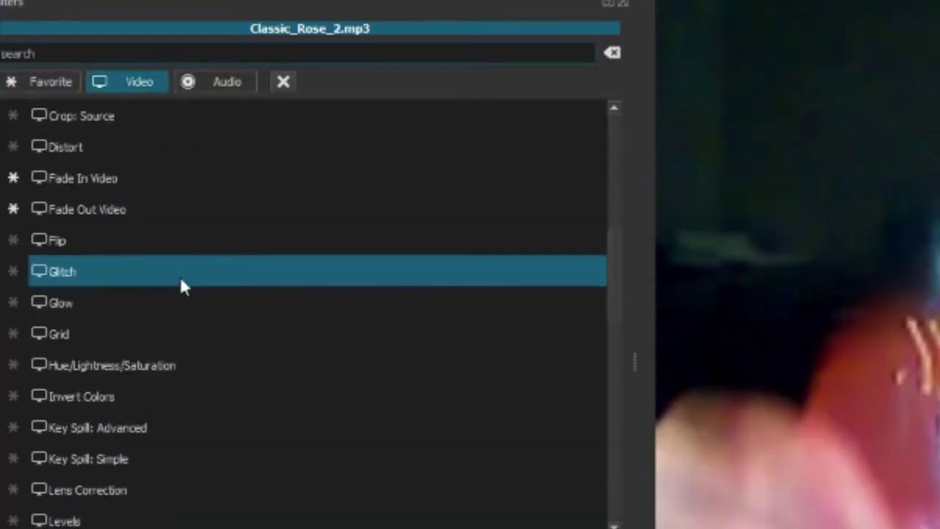
scroll(197, 272, down, 7)
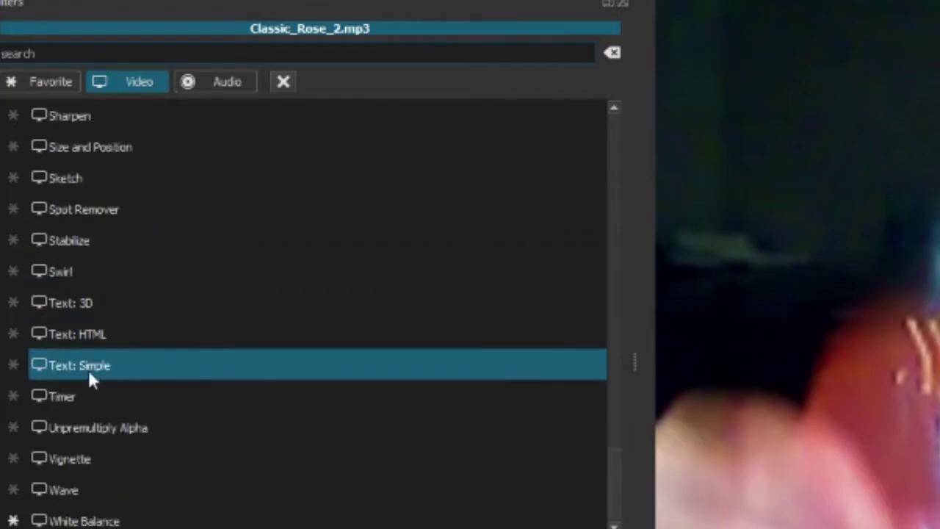
click(388, 371)
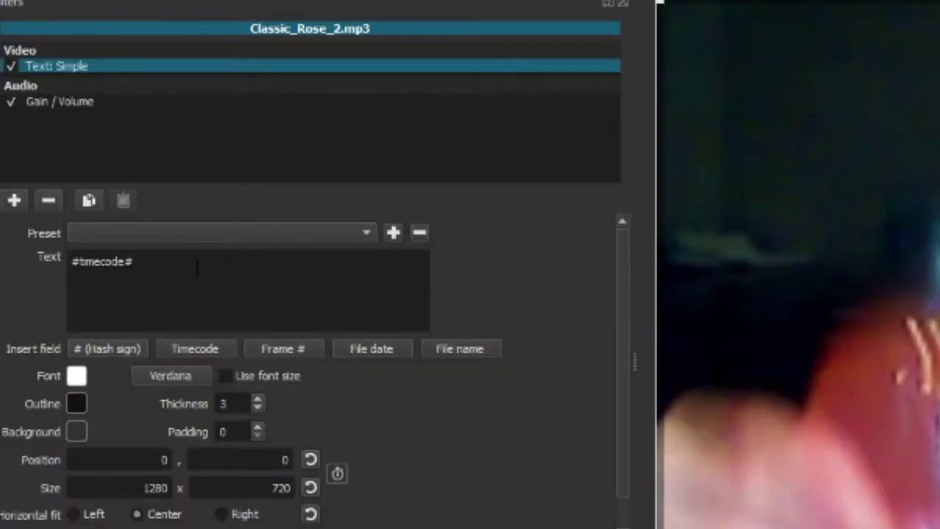
drag(197, 268, 35, 260)
key(Delete)
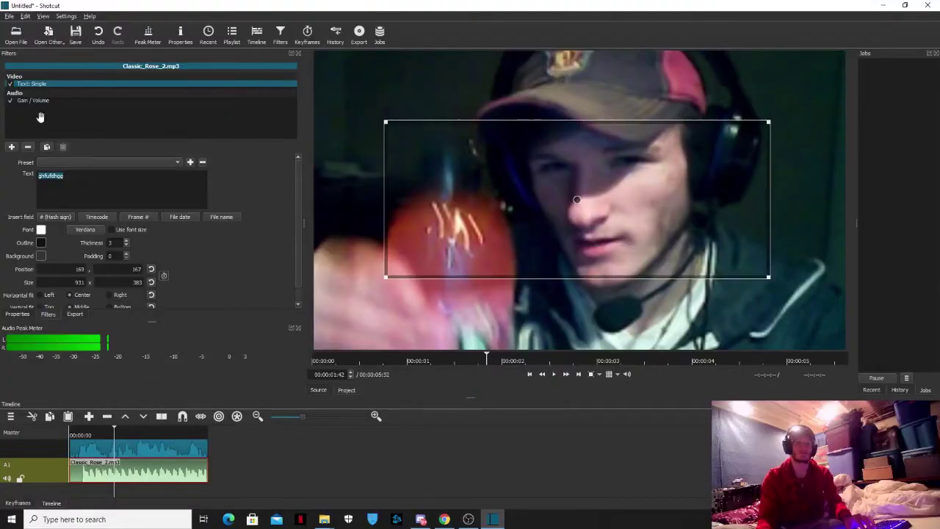
key(Up)
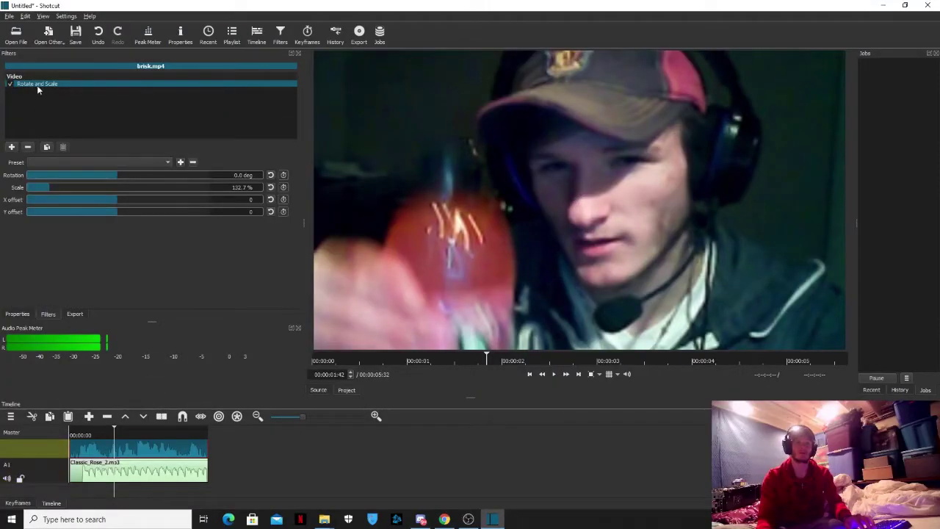
Copy the filters of Classic_Rose_2.mp3 onto the brisk.mp4 clip and remove the pasted Gain / Volume filter.
key(Down)
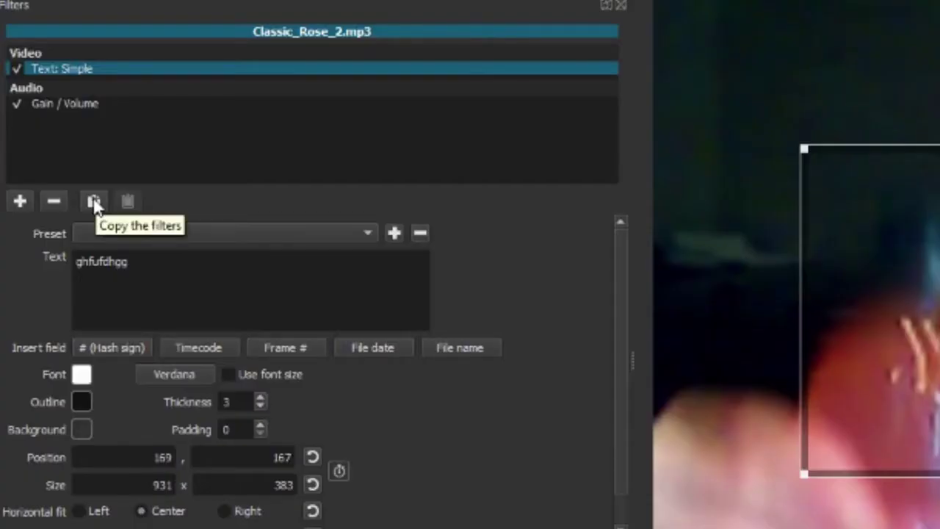
click(93, 201)
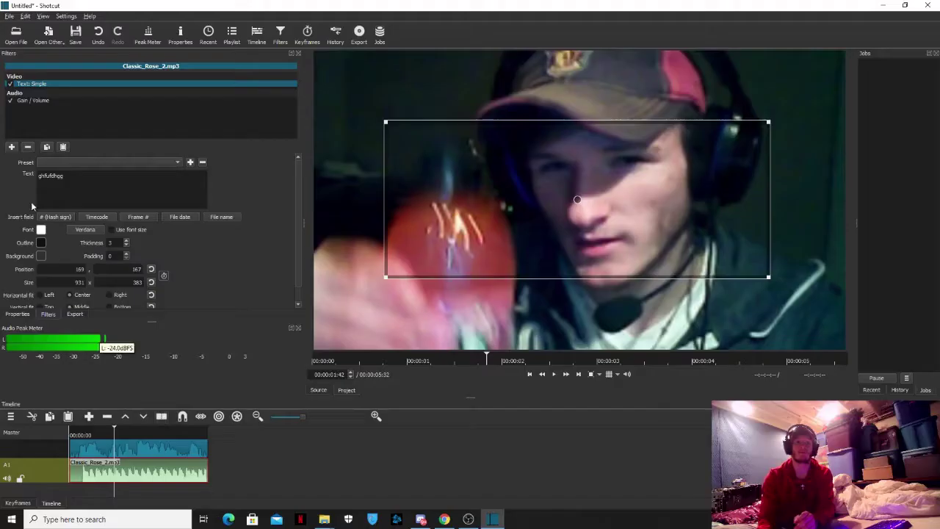
click(177, 446)
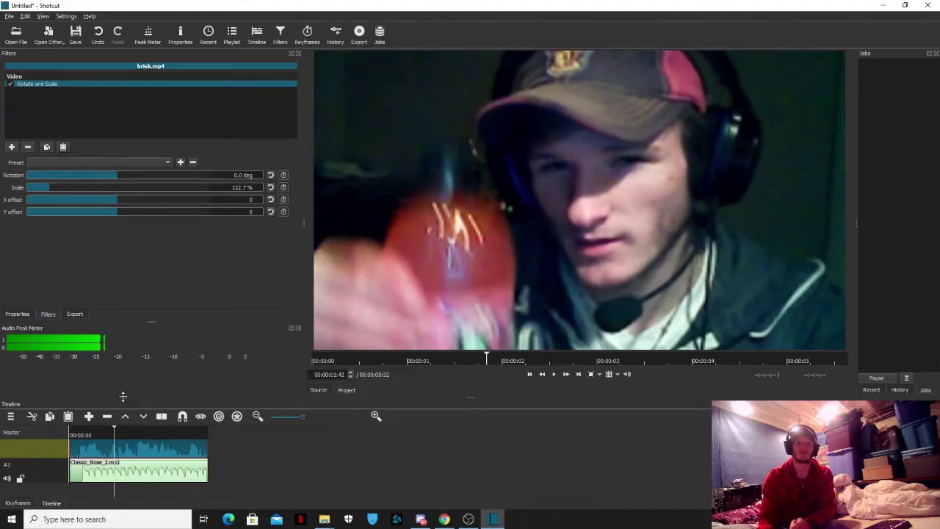
click(176, 472)
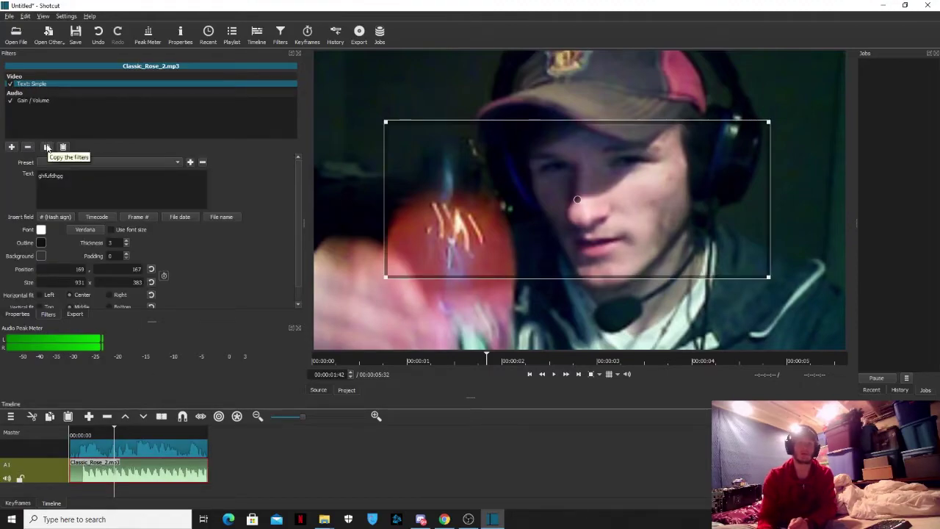
click(136, 455)
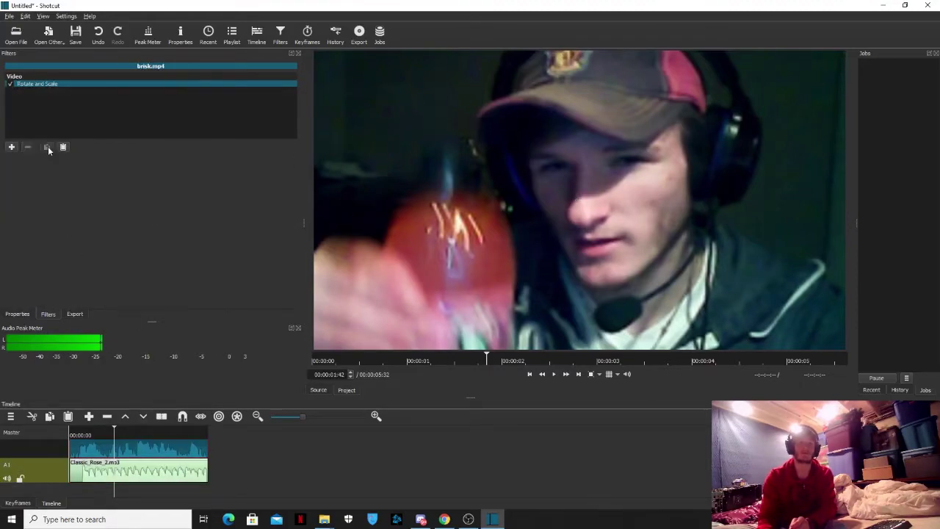
click(64, 148)
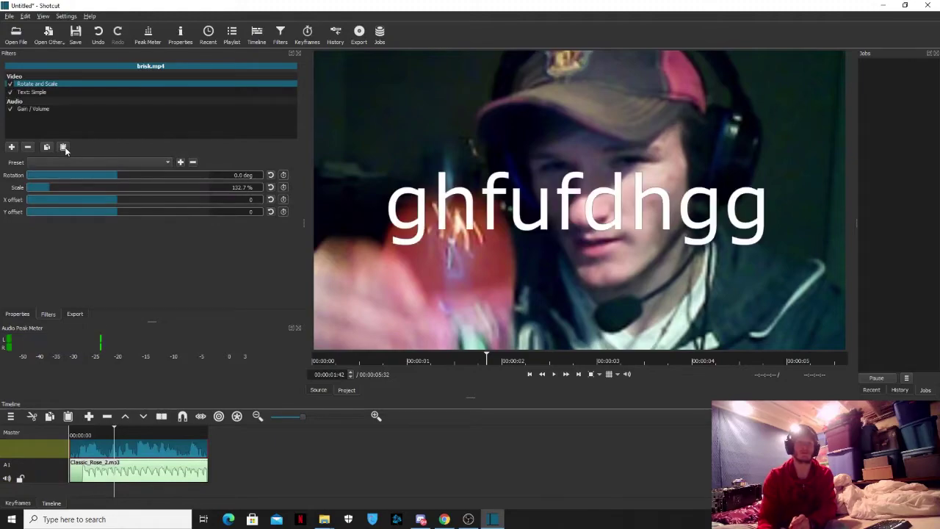
click(45, 108)
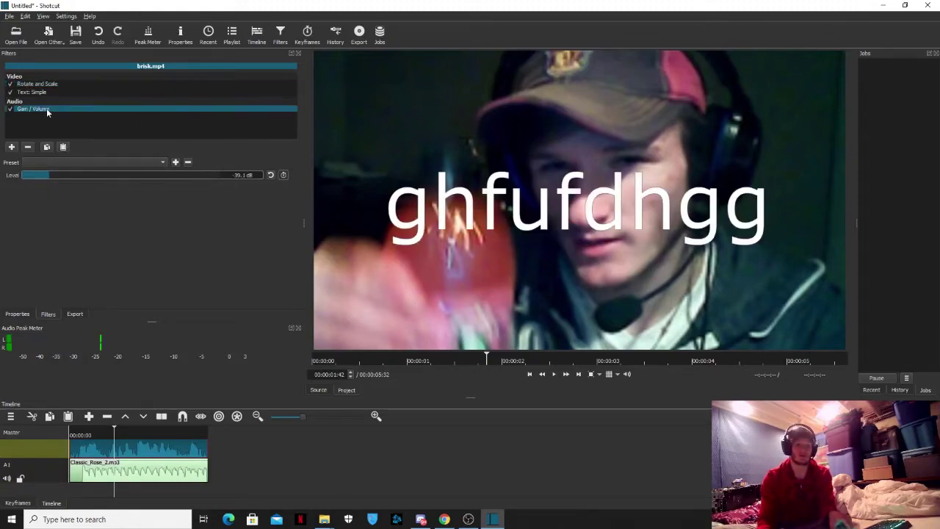
click(28, 147)
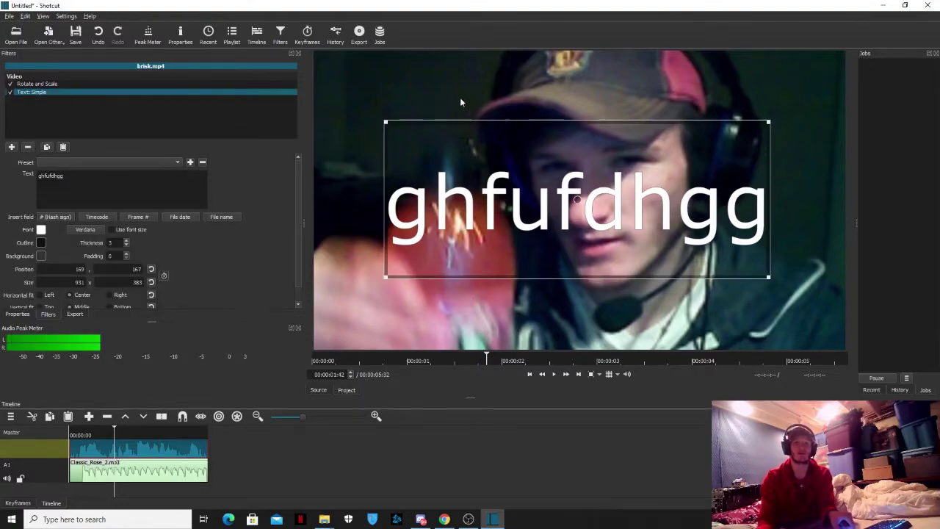
Enlarge the brisk.mp4 text box to about 984 x 430 and replace its text with "brisssssk!".
drag(386, 124, 363, 102)
drag(162, 176, 2, 173)
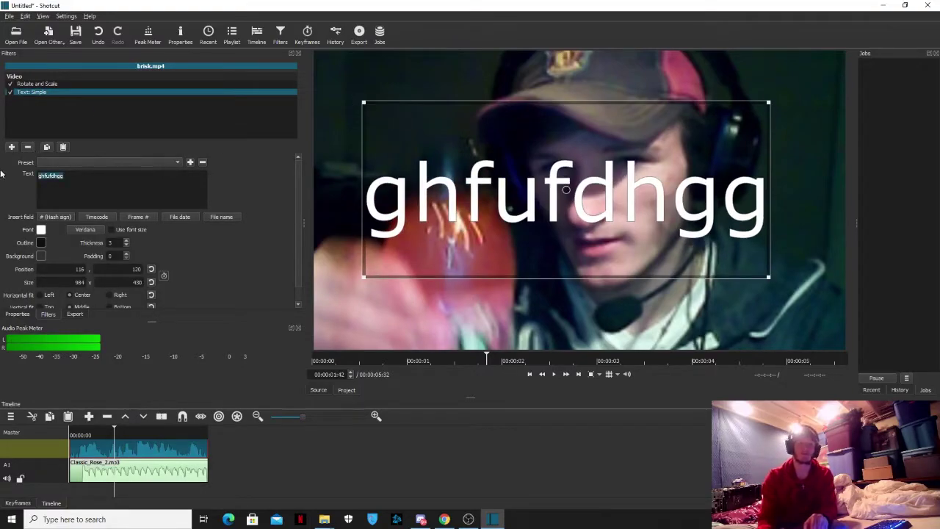
text(bris)
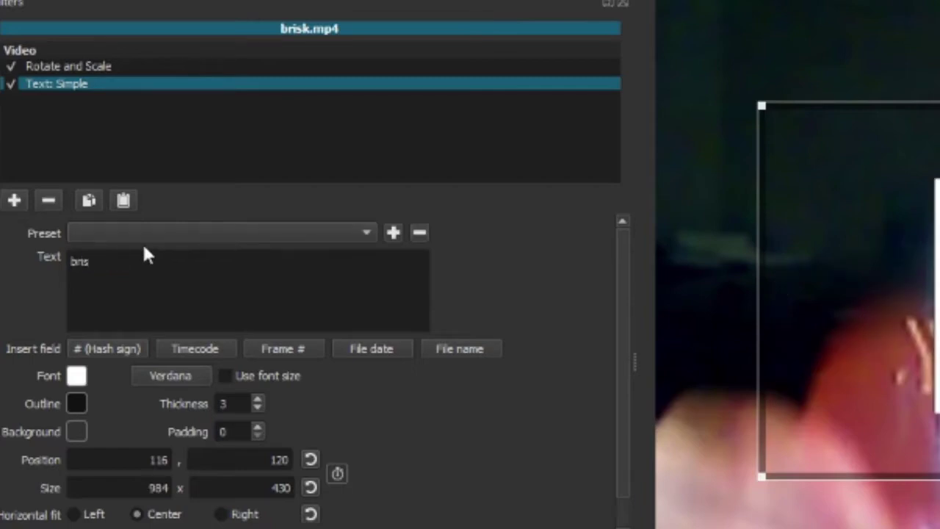
text(ssskl)
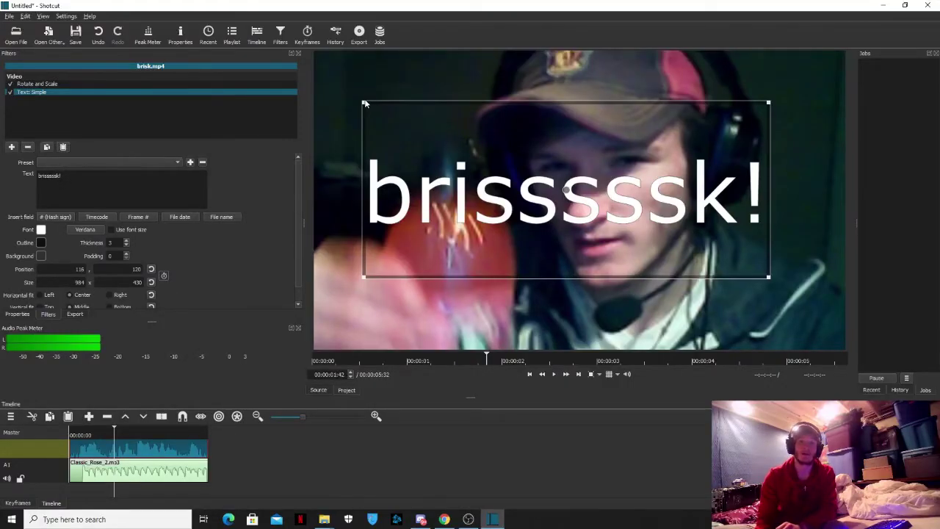
Shrink the text box to about 378 x 315 and place it in the upper-left area of the picture, beside the cap.
drag(365, 104, 403, 126)
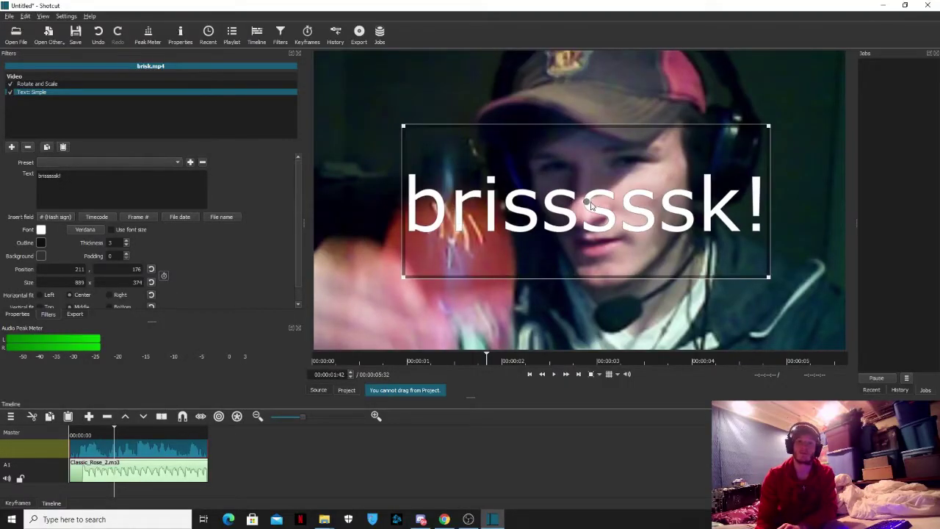
drag(592, 205, 567, 200)
drag(746, 122, 548, 137)
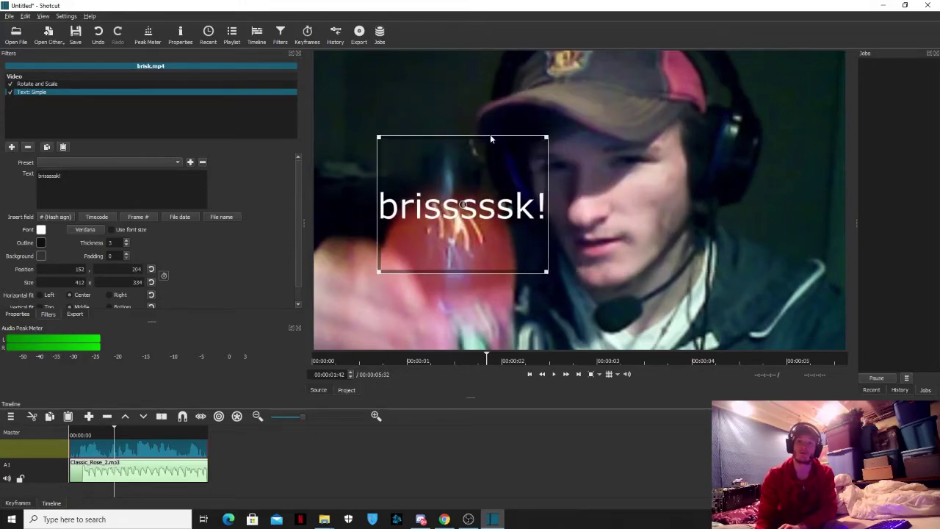
drag(463, 204, 450, 168)
scroll(132, 298, down, 1)
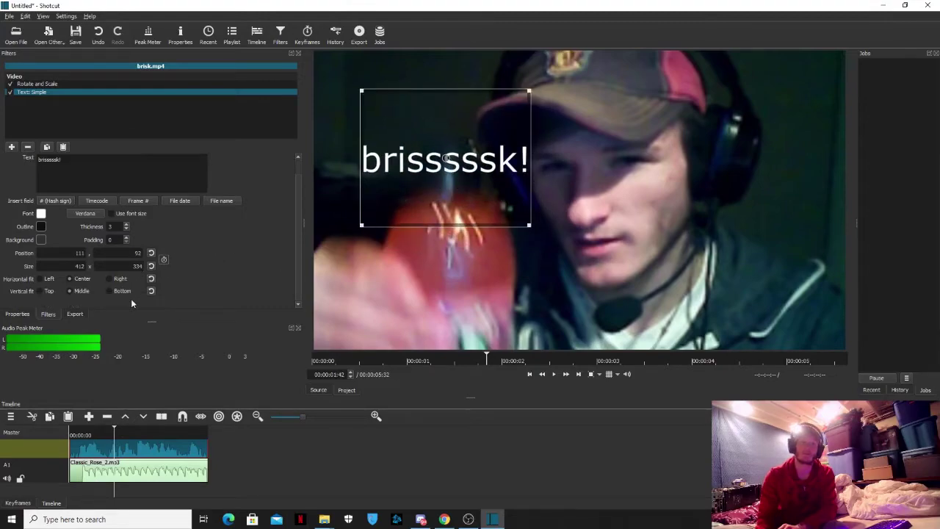
scroll(132, 297, up, 1)
mouse_move(362, 96)
mouse_down()
mouse_move(383, 119)
mouse_move(376, 102)
mouse_up()
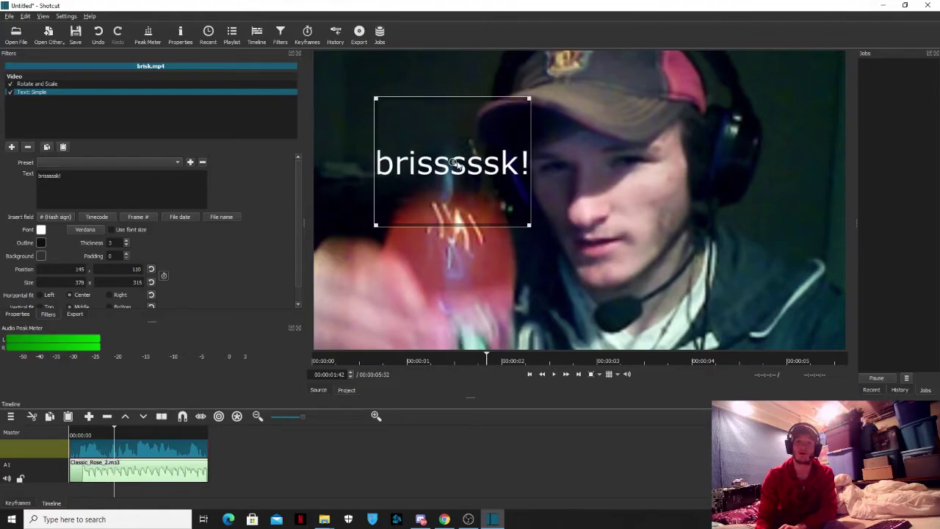
drag(455, 164, 418, 130)
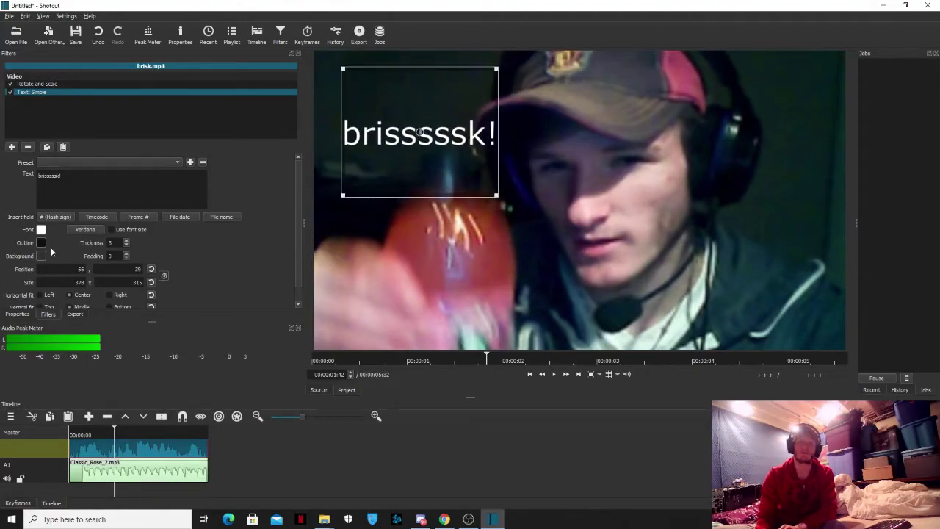
Set the text's font color to dark red #aa0000 and move the text box closer to the picture's upper-left corner.
click(41, 230)
click(368, 170)
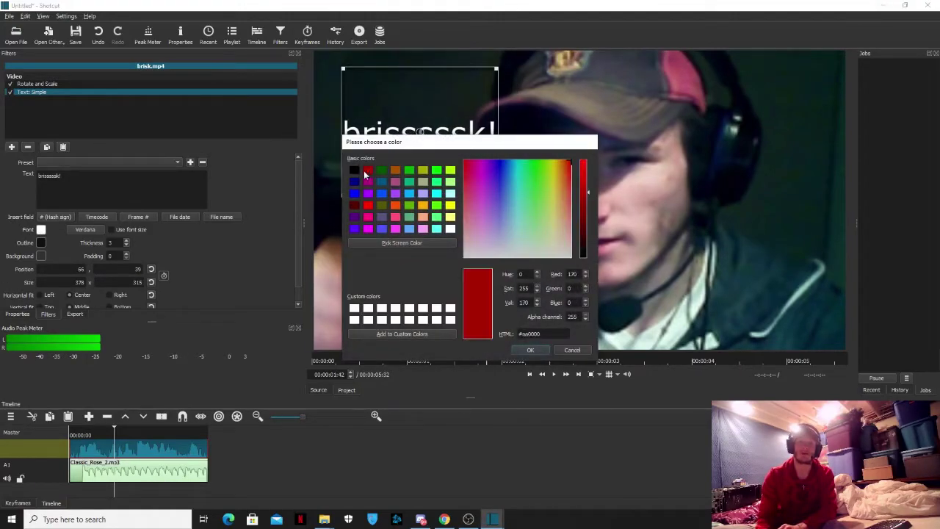
click(531, 350)
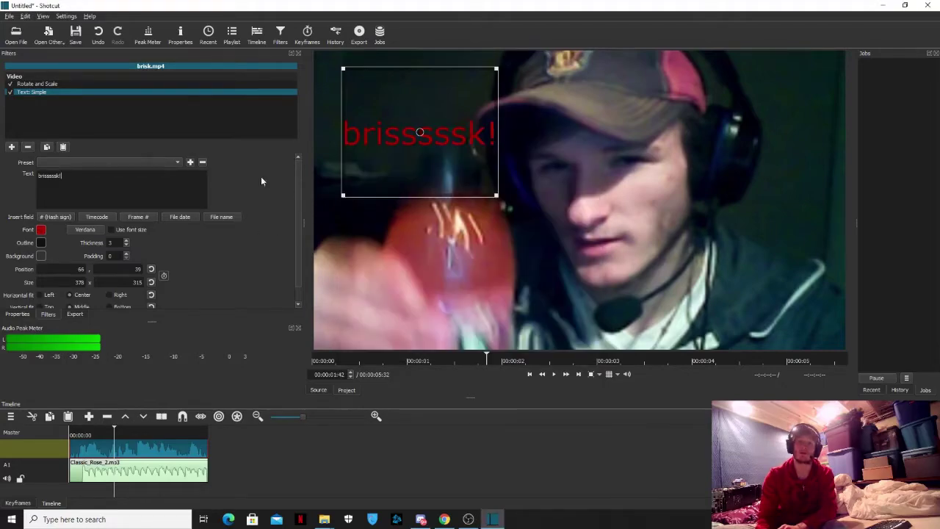
drag(419, 133, 403, 116)
Browse the available video filters and add the Distort filter to the brisk.mp4 clip.
click(11, 148)
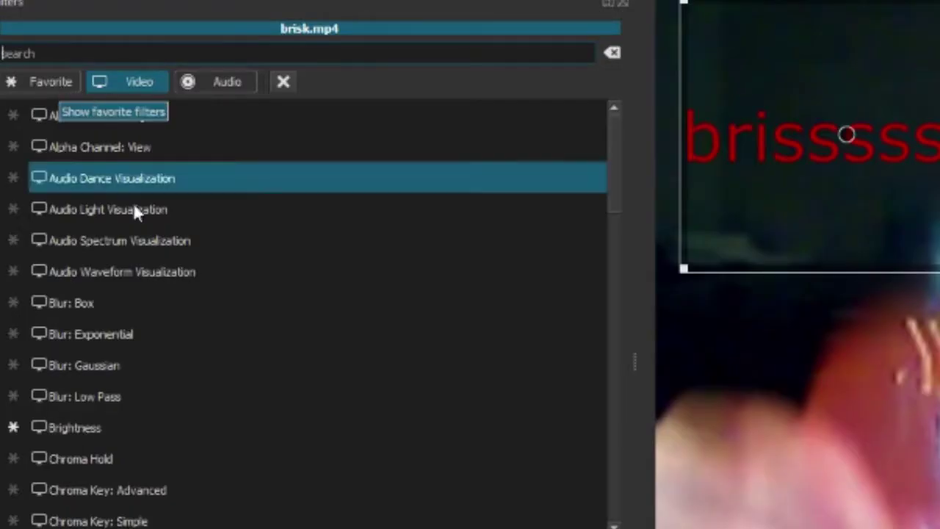
scroll(164, 343, down, 3)
scroll(180, 335, down, 2)
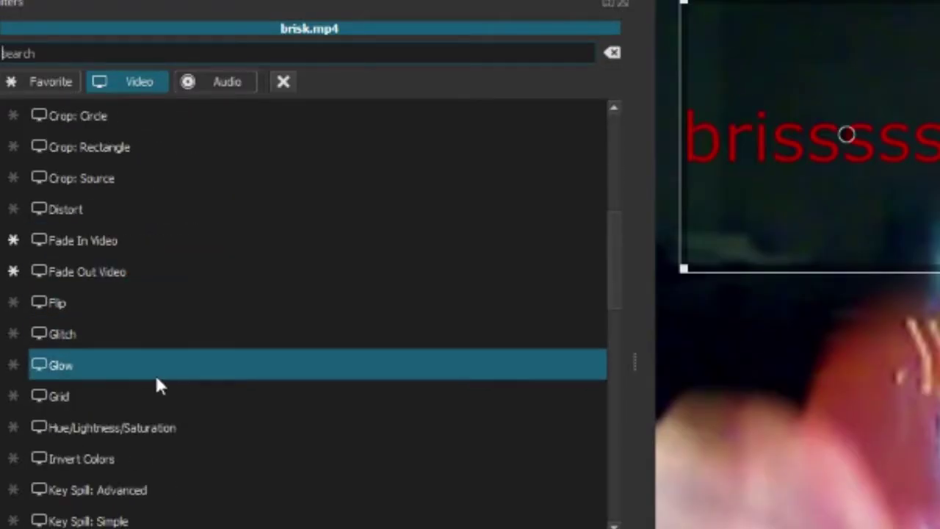
scroll(155, 382, down, 2)
scroll(162, 345, down, 2)
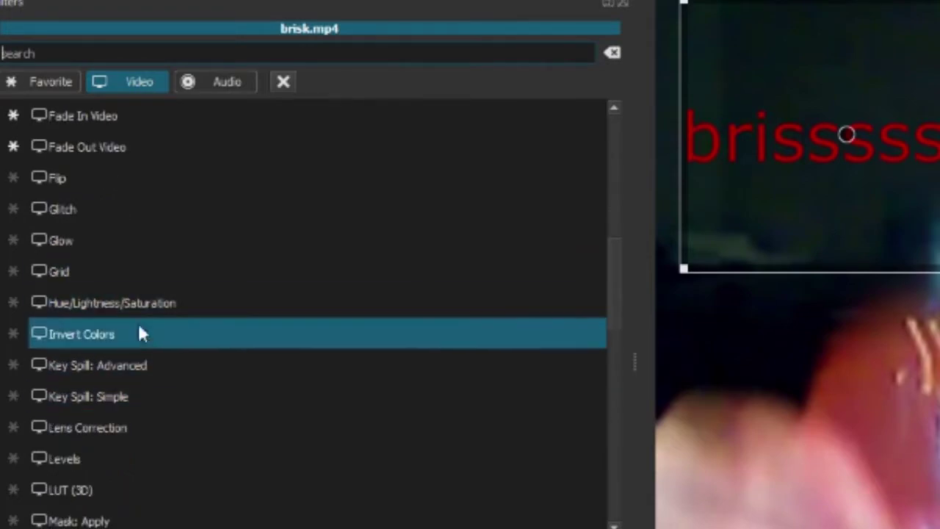
scroll(150, 397, down, 2)
scroll(147, 330, up, 2)
scroll(143, 290, down, 3)
scroll(146, 301, down, 3)
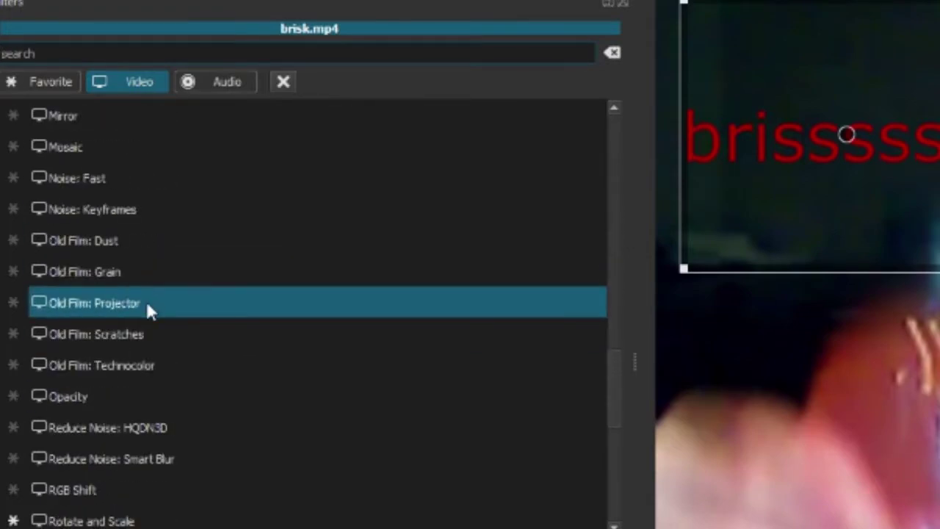
scroll(195, 323, up, 3)
scroll(181, 305, up, 4)
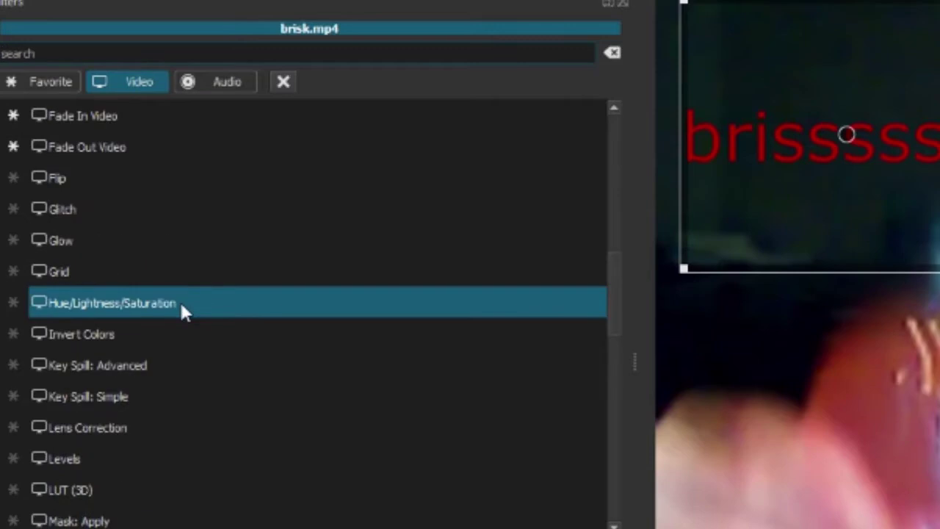
click(108, 273)
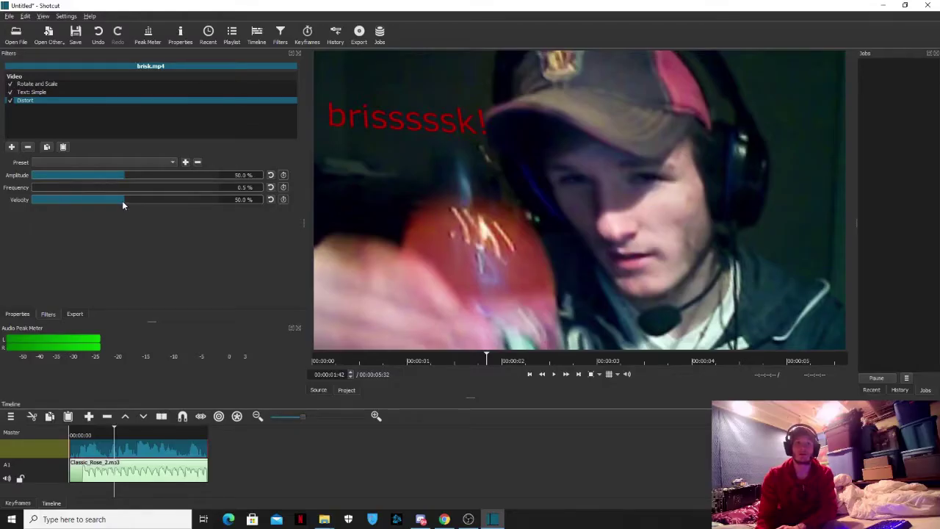
Set Distort to velocity 0.0 %, frequency about 3.4 % and amplitude about 32.8 %, and return the playhead to the start.
drag(123, 203, 38, 189)
drag(108, 173, 92, 174)
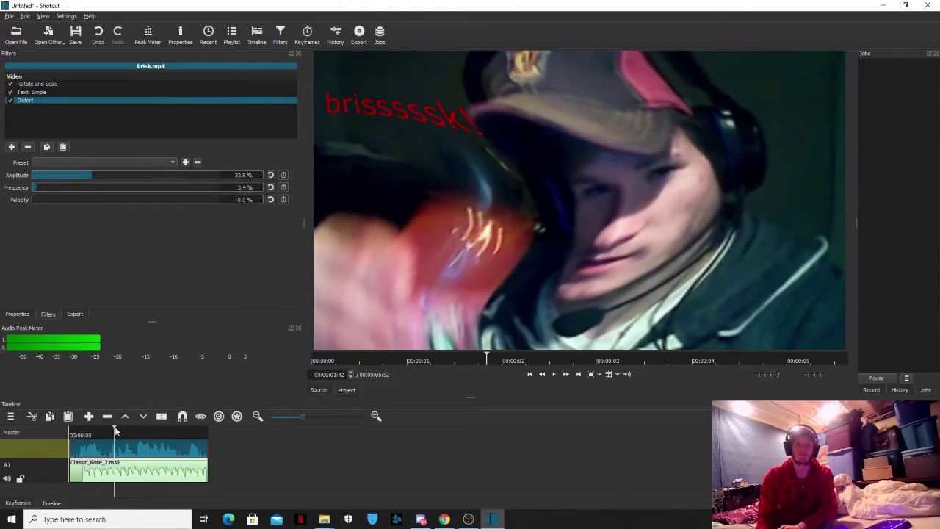
drag(115, 432, 56, 433)
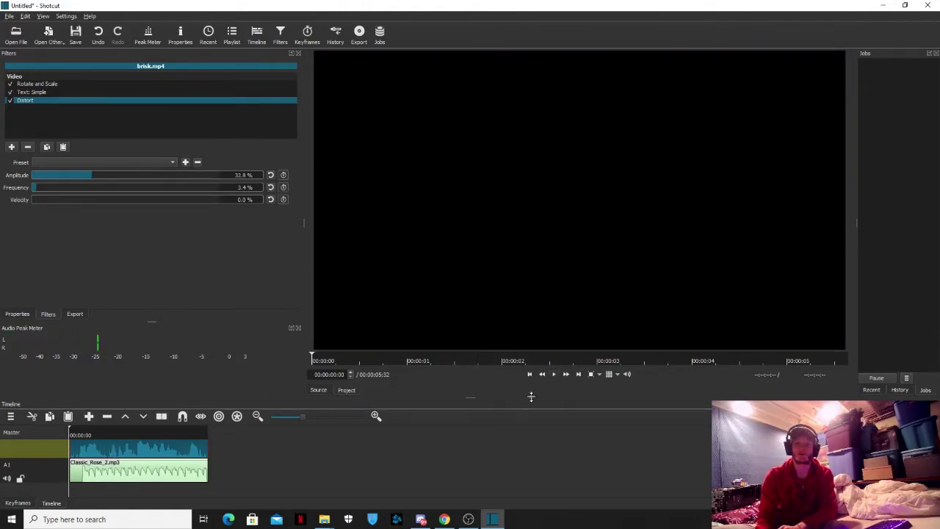
Switch to OBS and raise the Desktop Audio level in the mixer to 0.0 dB.
click(474, 520)
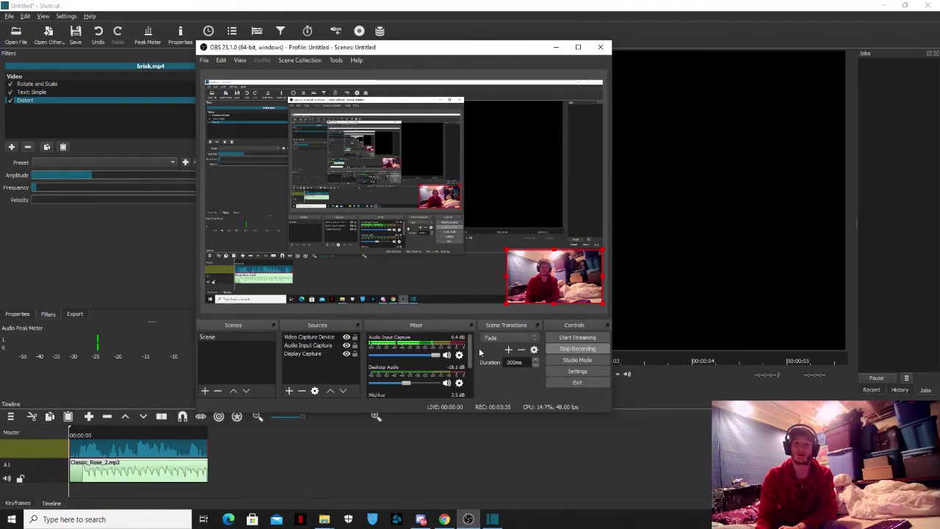
scroll(472, 354, down, 2)
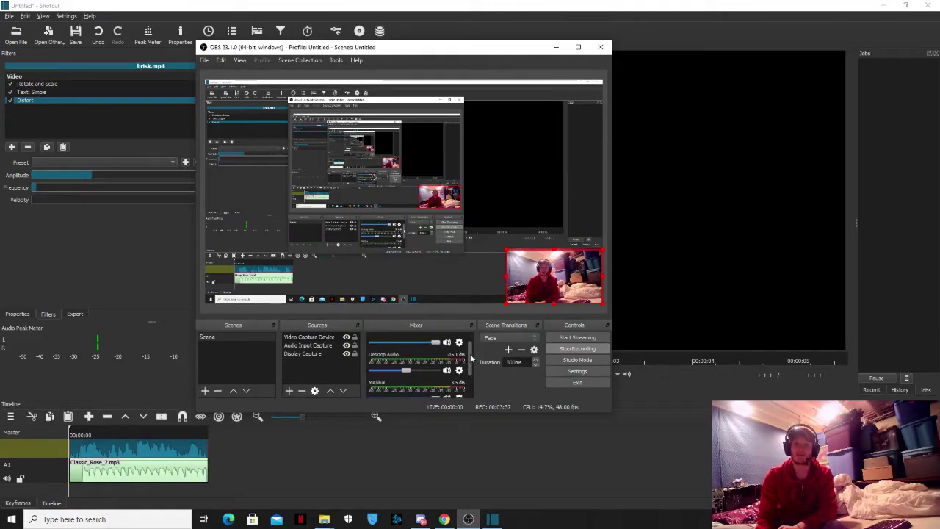
scroll(471, 358, down, 2)
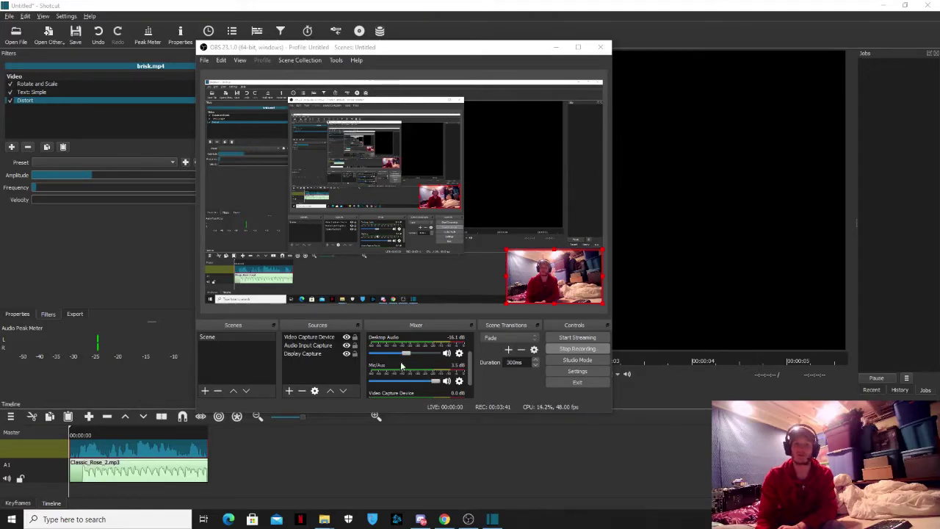
drag(406, 354, 438, 353)
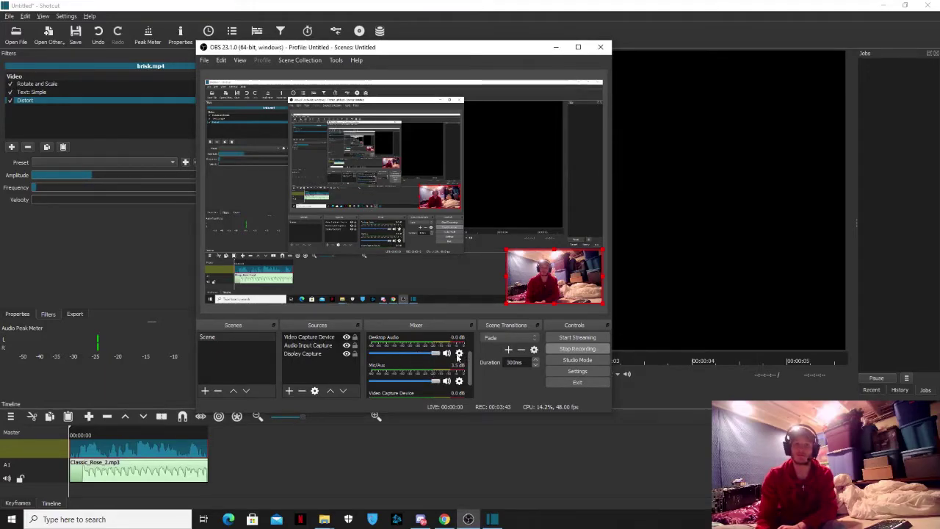
Set Desktop Audio to the Headset Earphone (Arctis 5 Chat) device at a level of -16.1 dB and return to Shotcut.
click(459, 353)
click(491, 449)
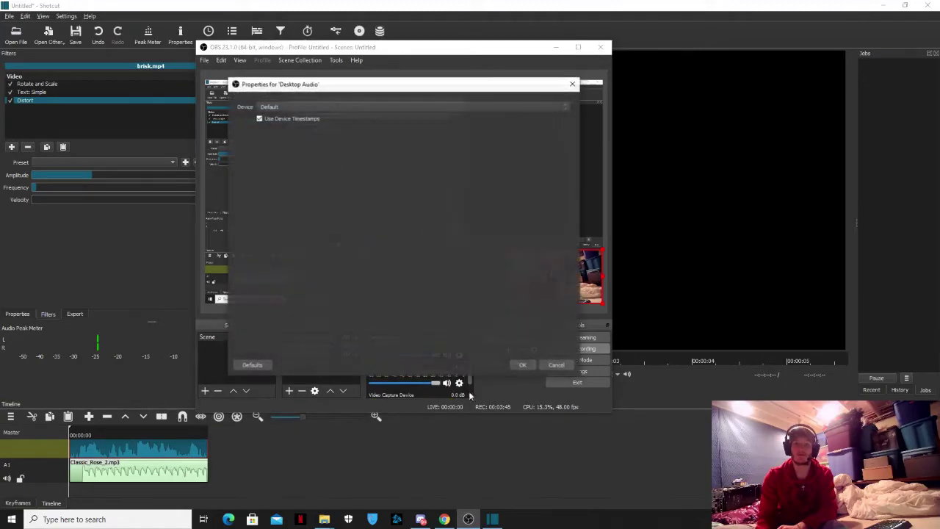
click(309, 108)
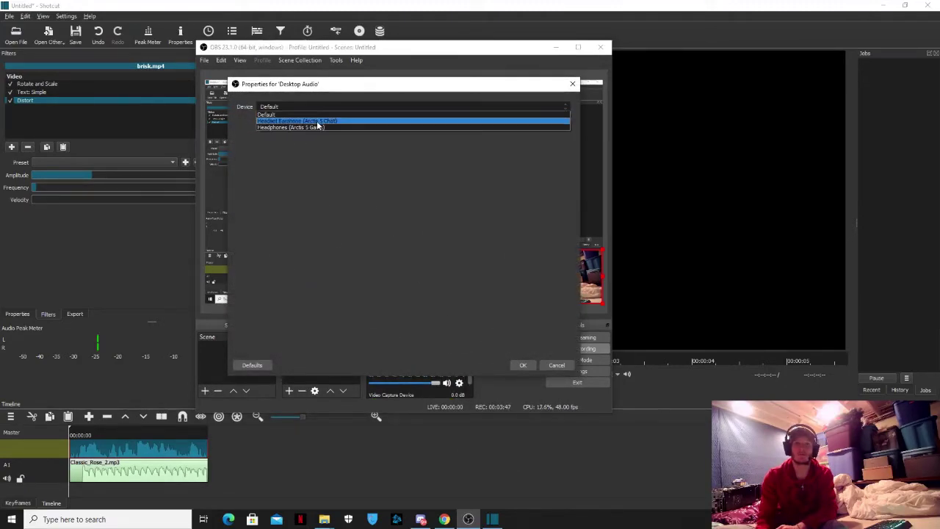
click(317, 121)
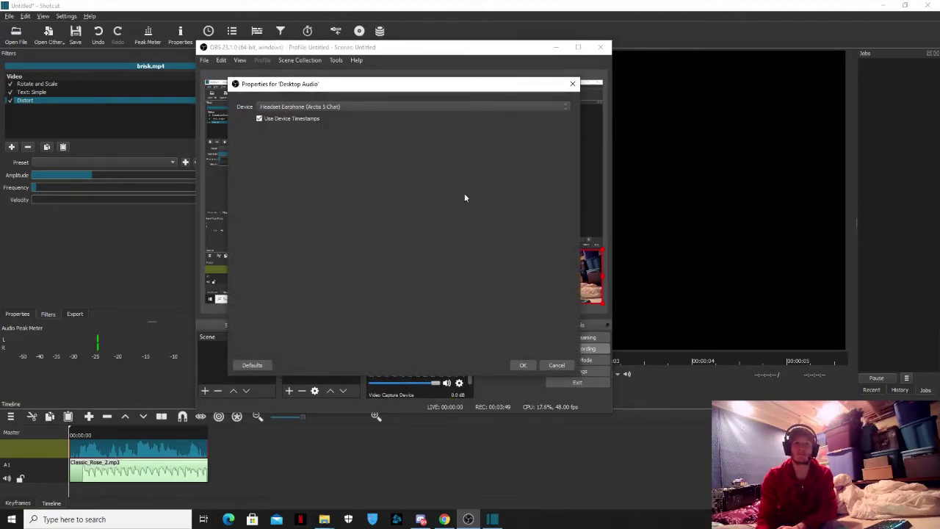
click(523, 365)
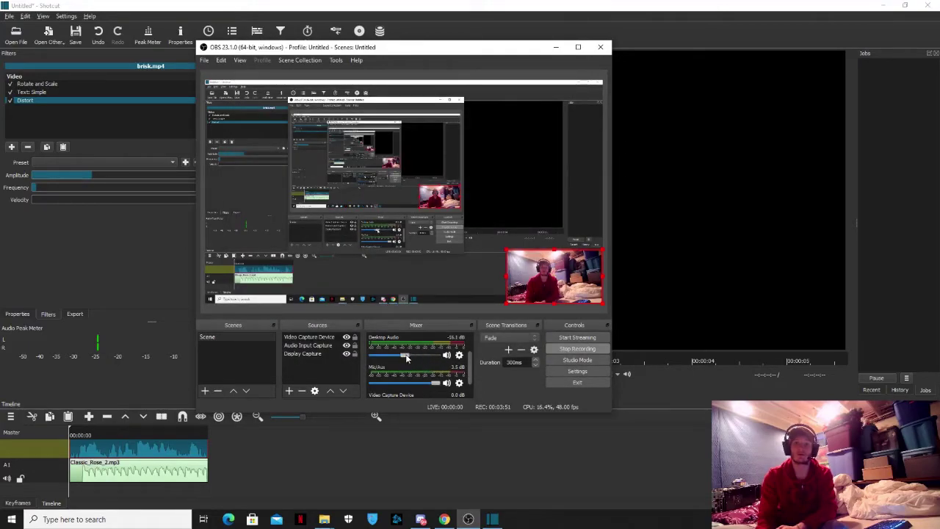
click(440, 451)
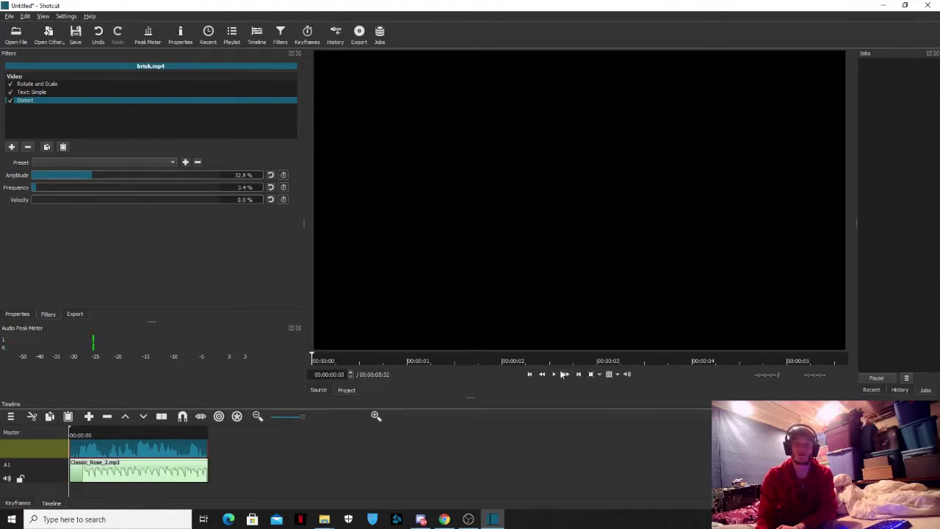
Play the distorted clip through to its end and return the playhead to about 00:00:02:35.
key(space)
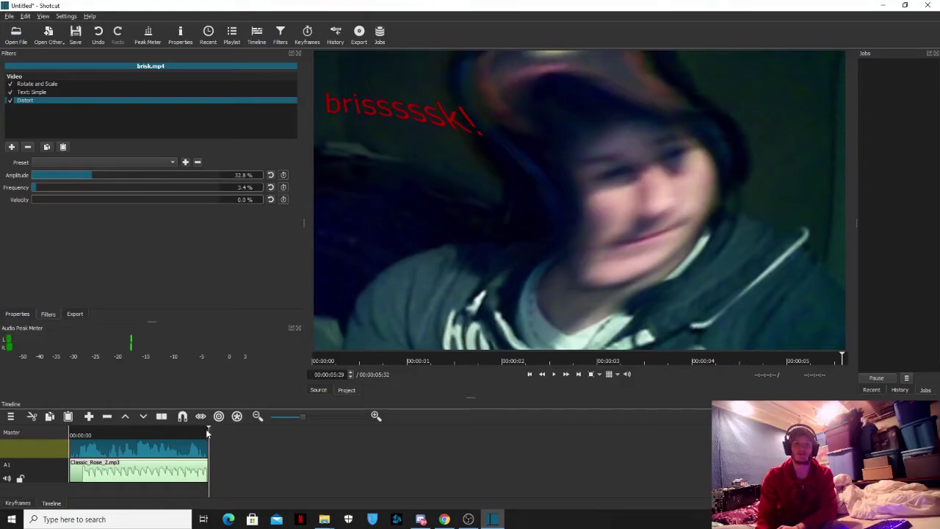
drag(210, 431, 136, 432)
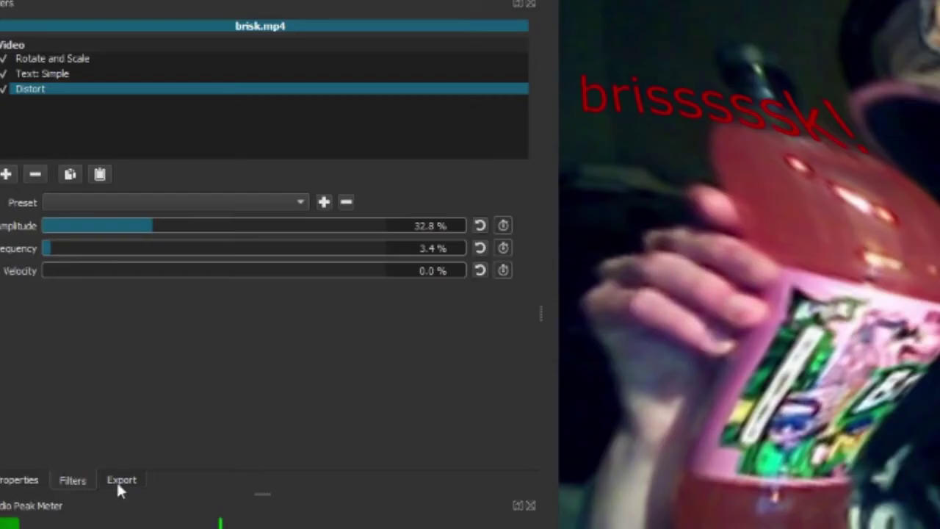
Browse the available export presets and choose the stock YouTube preset.
click(120, 482)
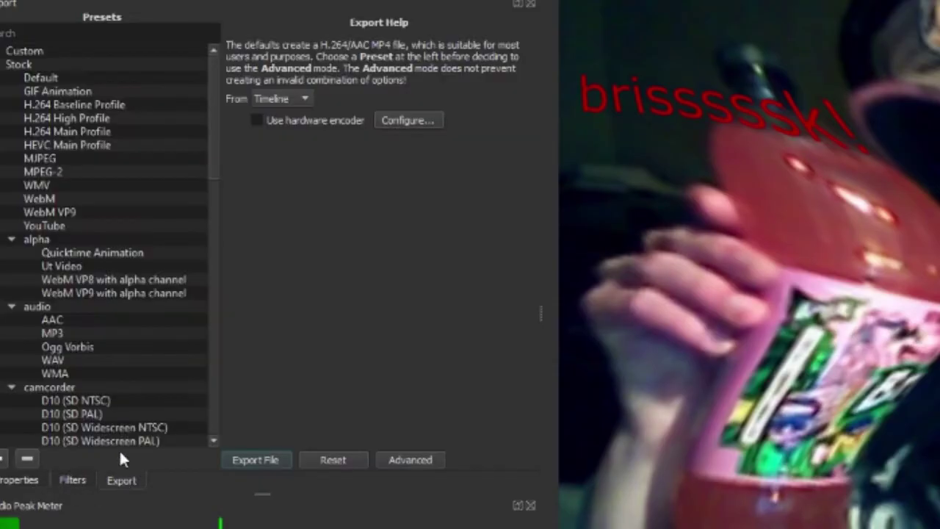
scroll(86, 250, down, 14)
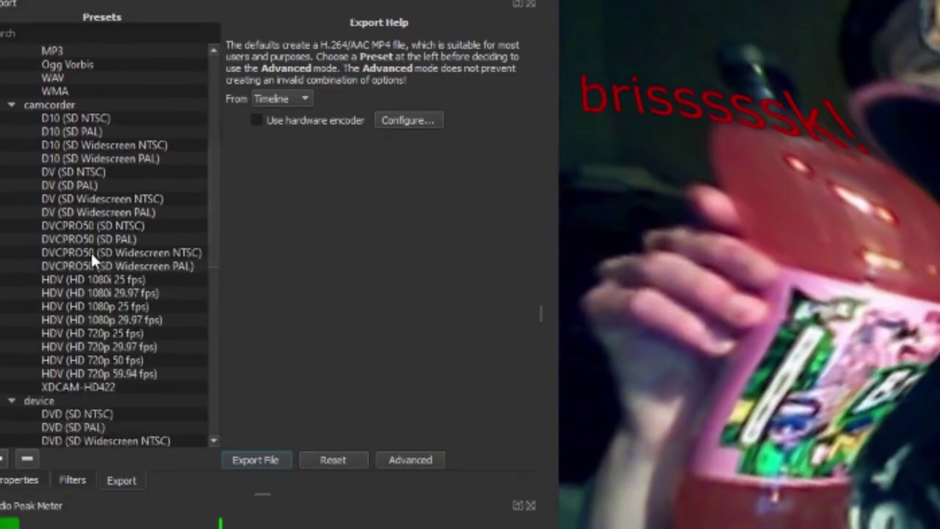
scroll(90, 250, down, 4)
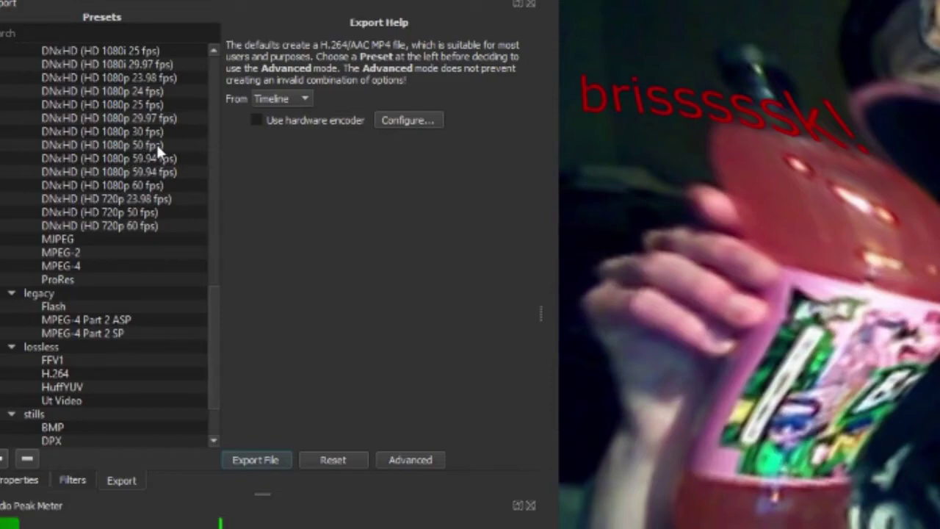
scroll(154, 206, down, 2)
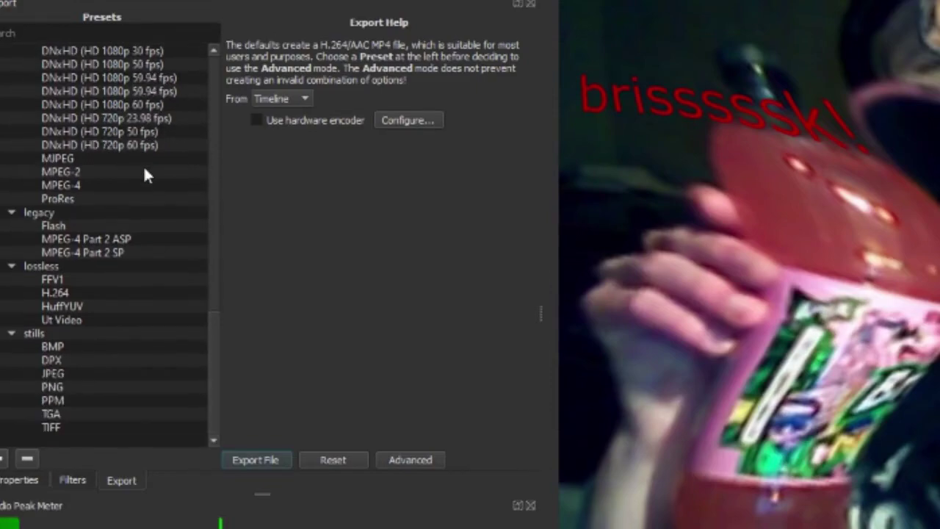
scroll(150, 201, up, 17)
scroll(162, 207, up, 2)
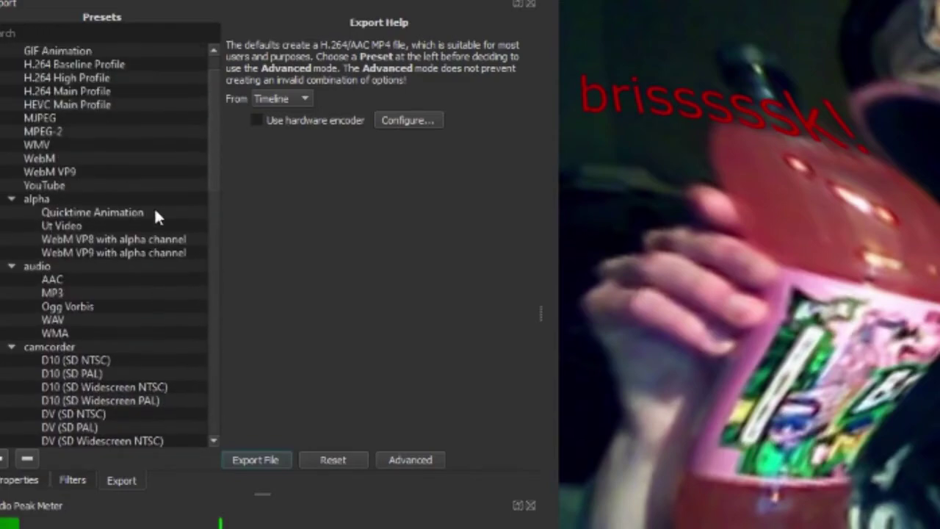
click(65, 188)
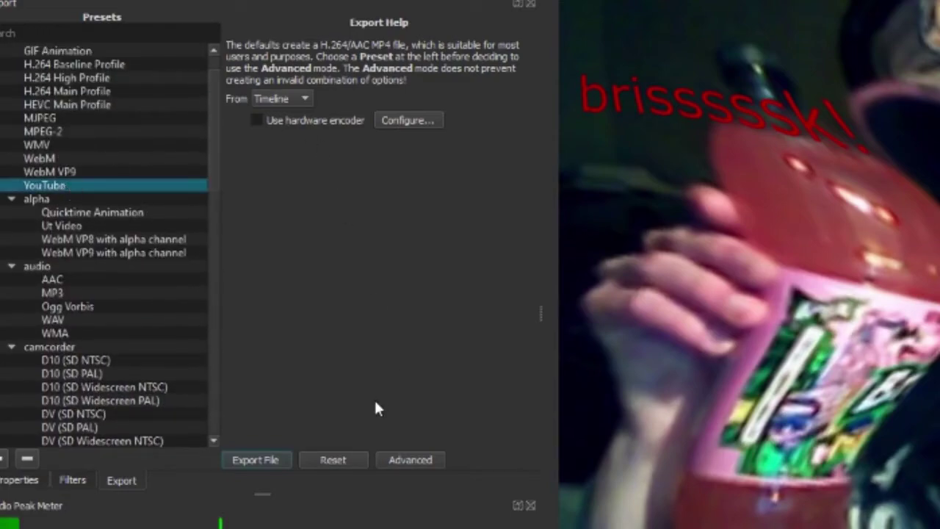
Show the advanced export settings and review the video, codec, audio and other options of the YouTube preset.
click(400, 461)
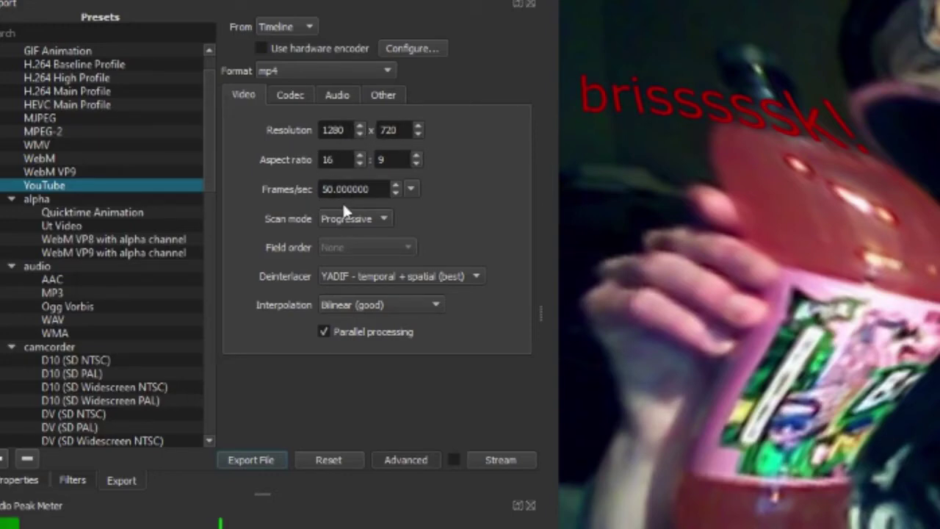
click(290, 95)
click(336, 98)
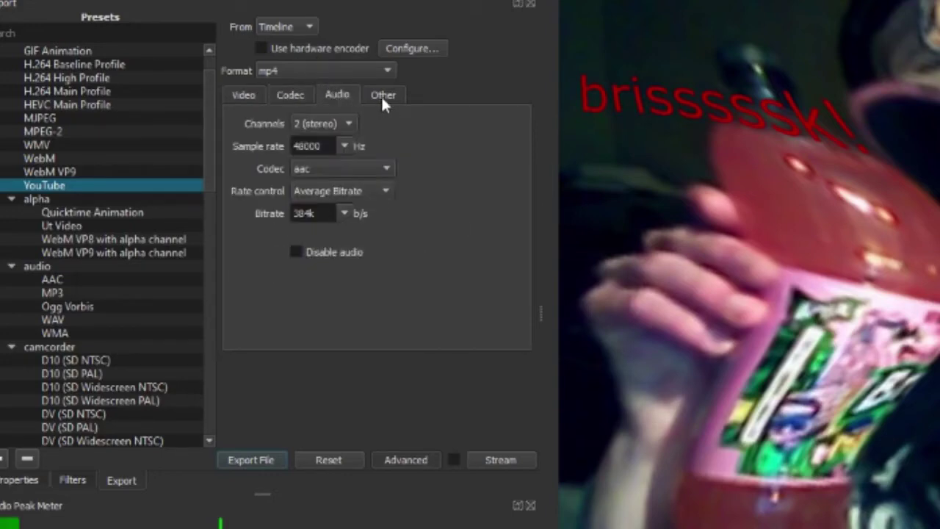
click(381, 95)
click(342, 96)
click(280, 97)
click(257, 99)
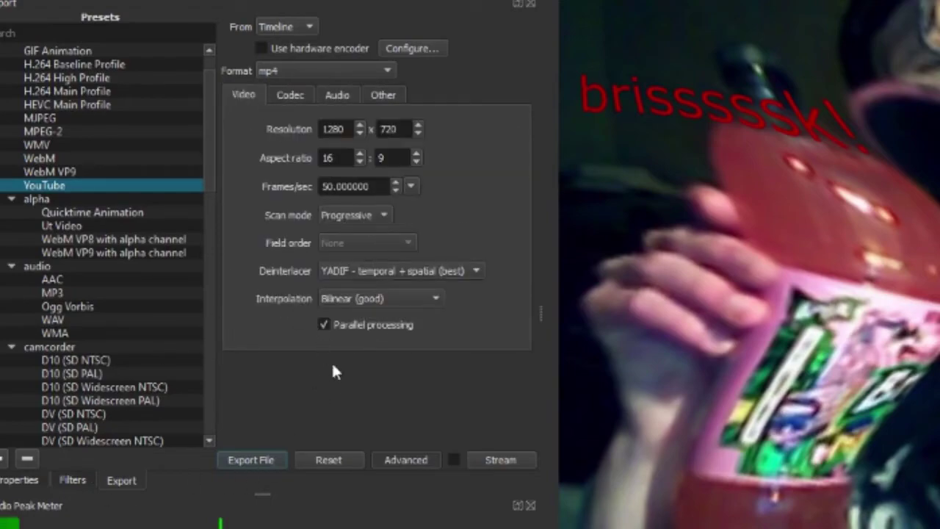
Export the timeline to the Desktop as an mp4 file named fhfhfggfh.
click(266, 457)
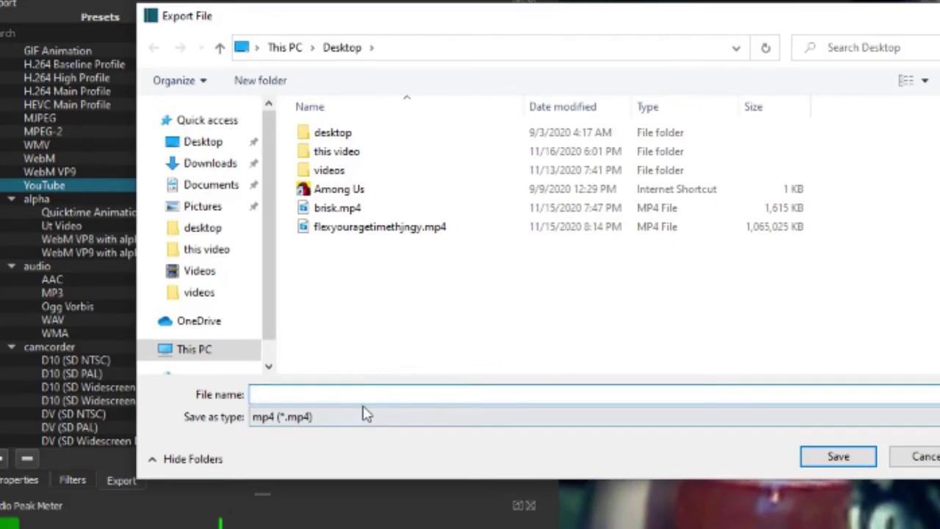
text(fhfhfggfh)
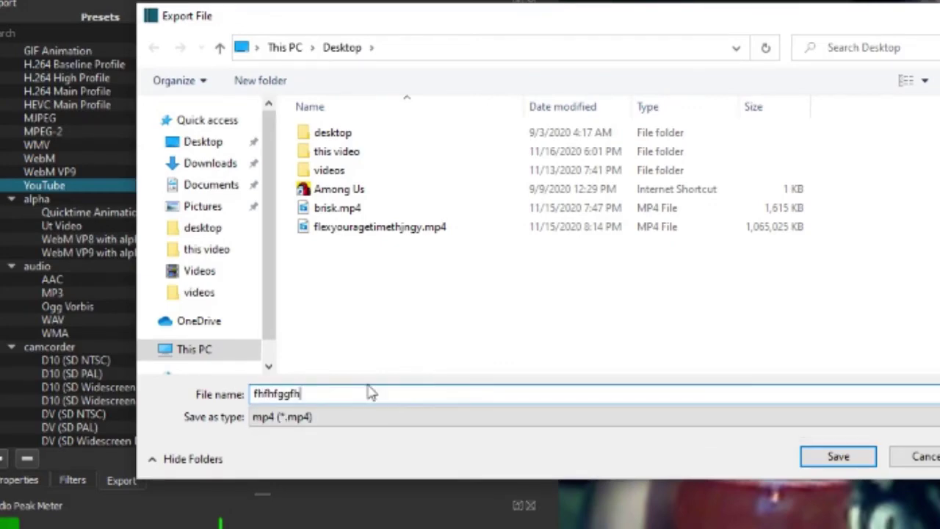
drag(347, 389, 164, 390)
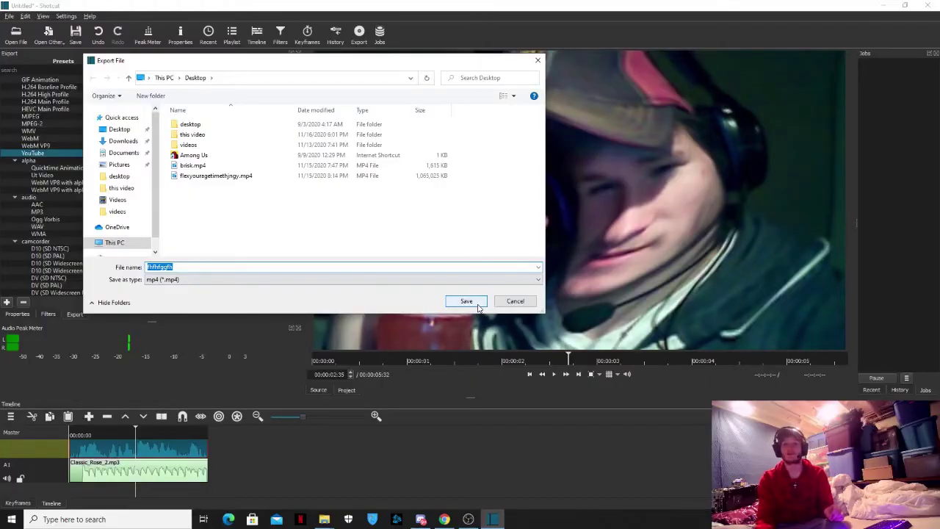
click(478, 305)
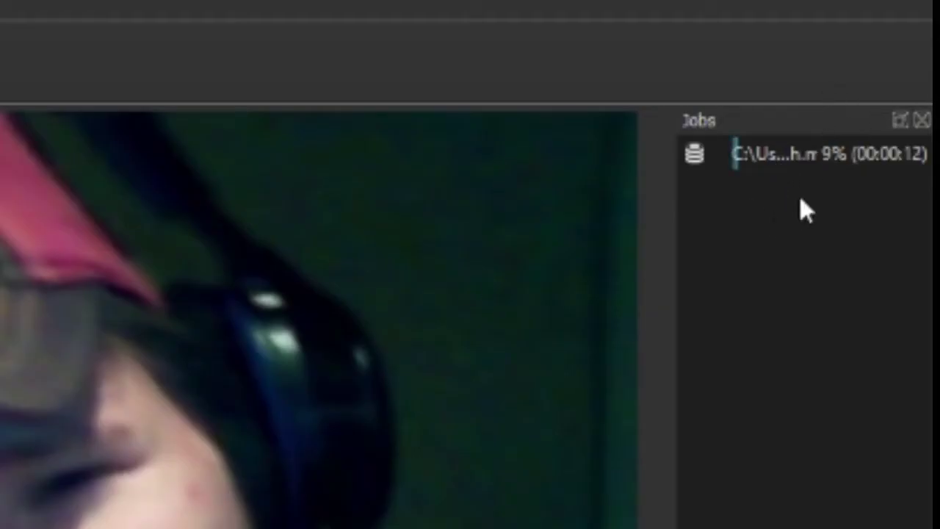
Stop the running export job and remove it from the job list.
right_click(808, 165)
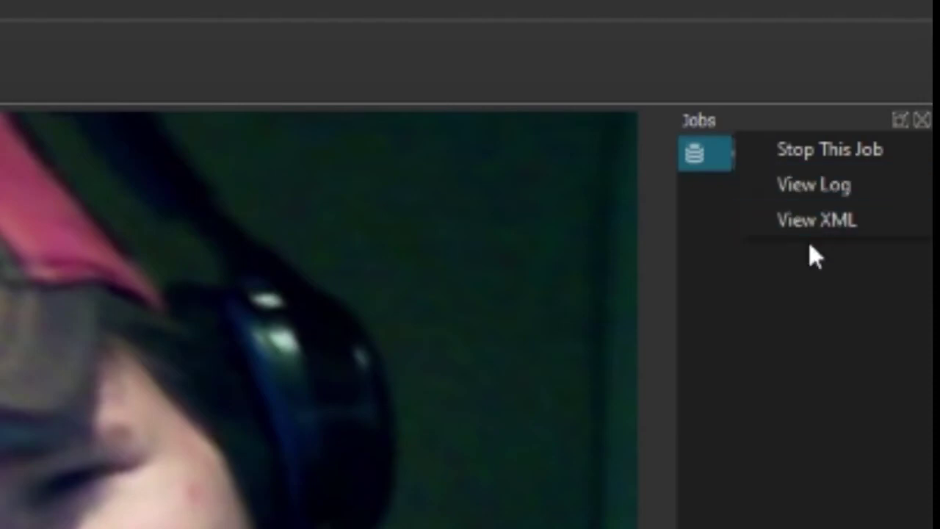
click(730, 203)
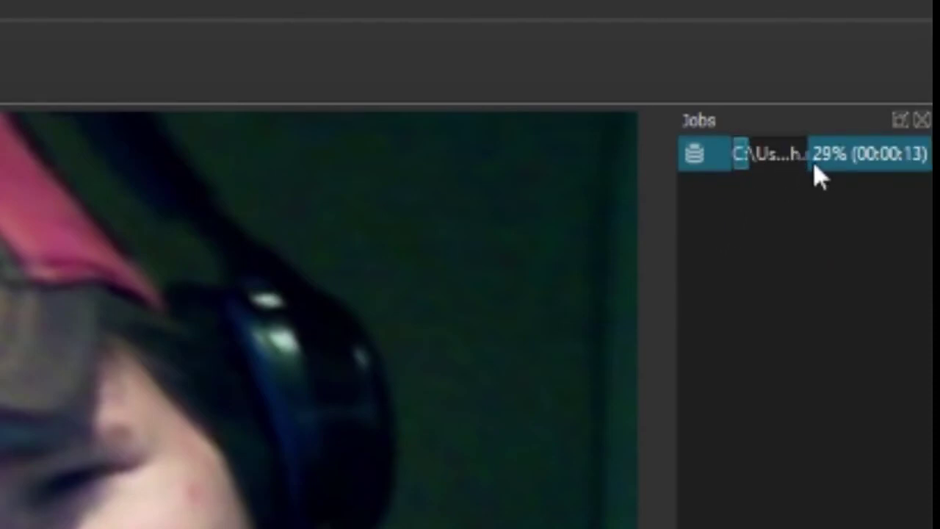
right_click(795, 164)
click(733, 154)
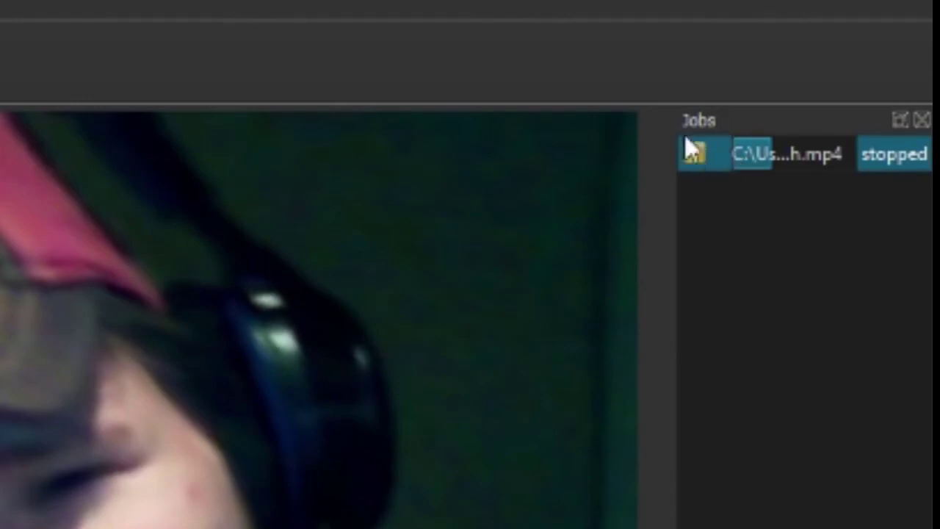
right_click(839, 166)
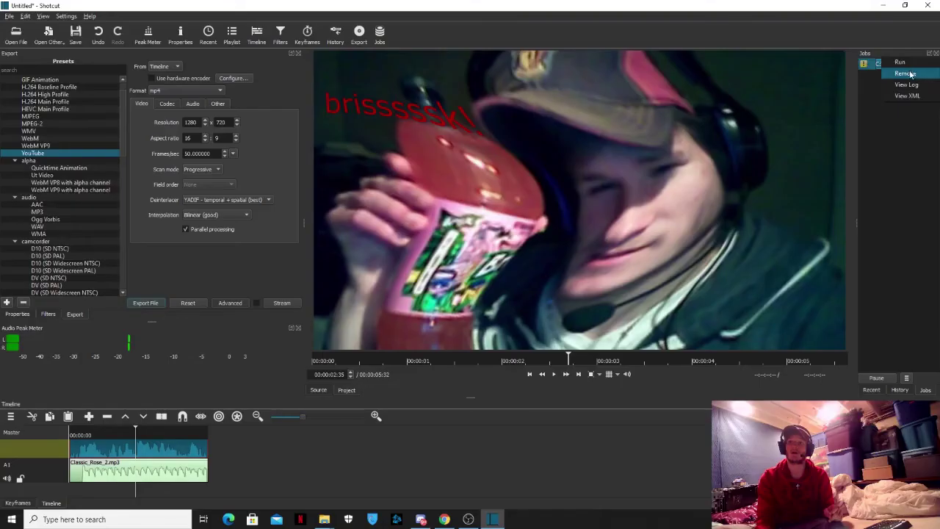
click(903, 72)
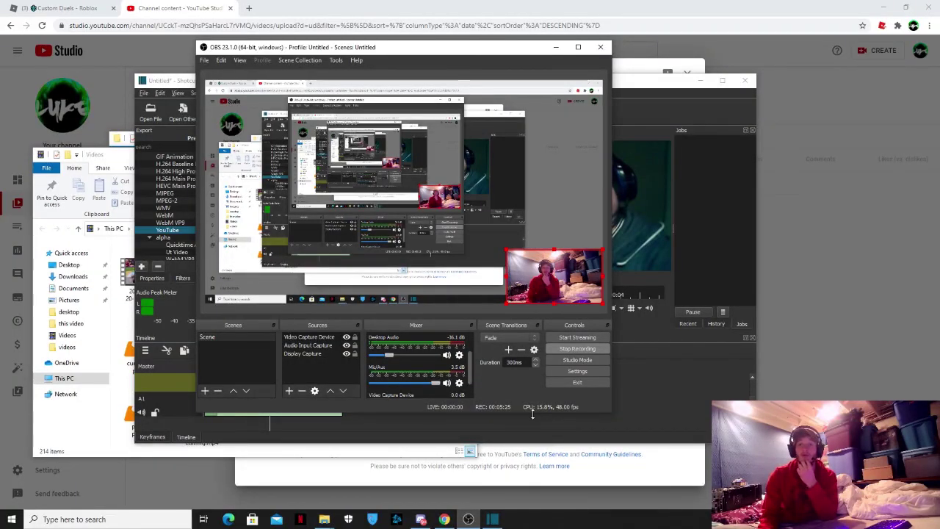
Switch to OBS and move the webcam source to the upper-left corner of the scene.
drag(534, 266, 340, 158)
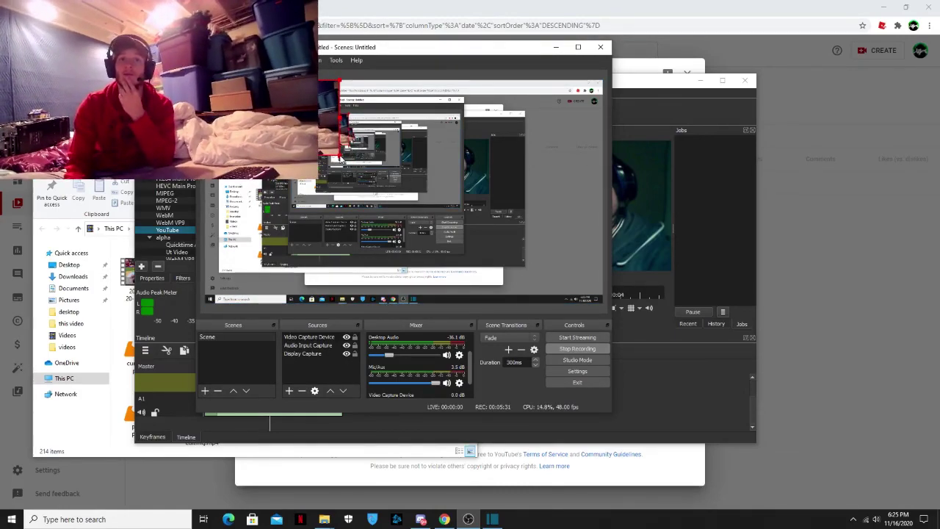